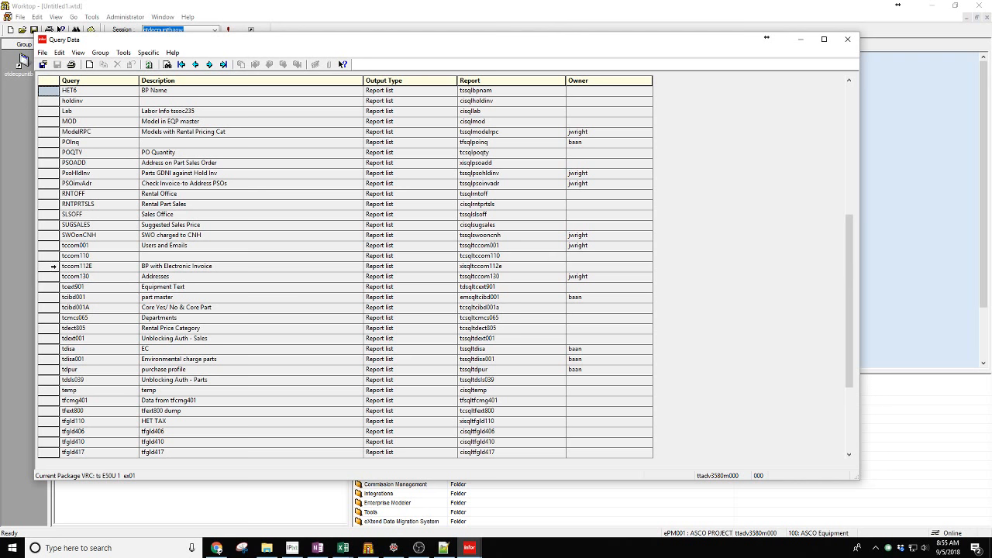
Step: Open the tccom112E query, review its select statement and delivery-method condition, and close it and the query list
double_click(50, 265)
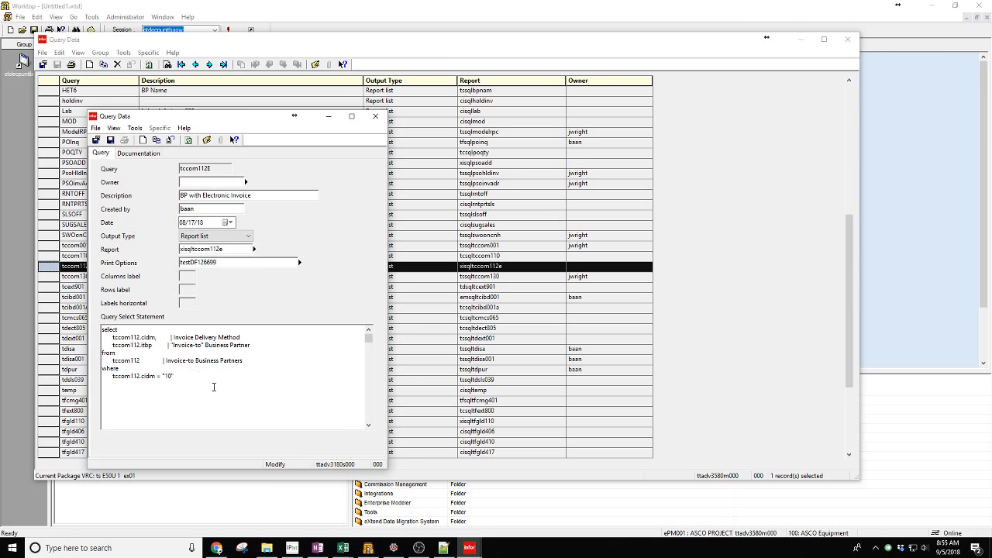
mouse_move(102, 329)
left_mouse_down()
mouse_move(104, 367)
mouse_move(105, 337)
left_mouse_up()
left_click_drag(193, 376, 90, 321)
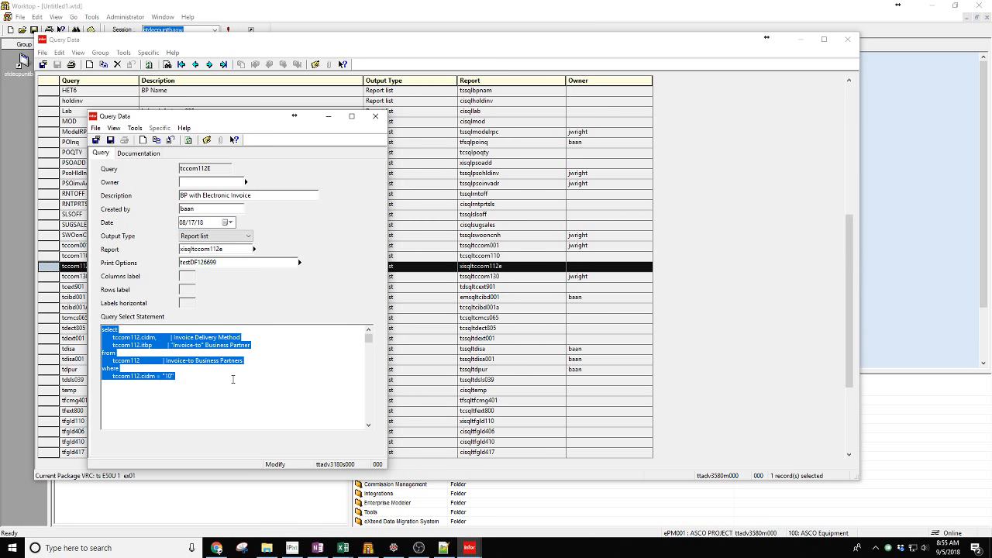
left_click(171, 383)
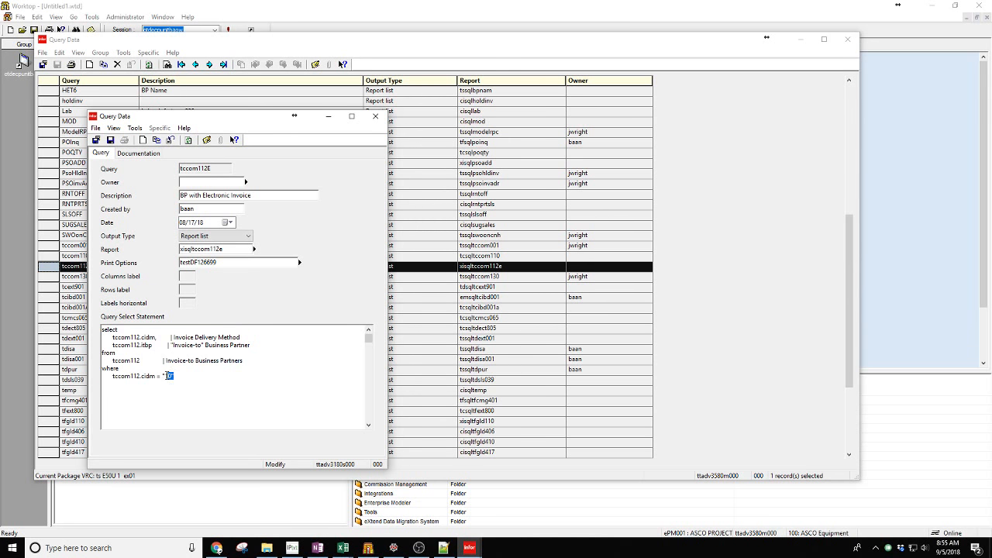
left_click_drag(175, 377, 77, 369)
left_click(177, 377)
left_click_drag(177, 376, 162, 376)
left_click(375, 116)
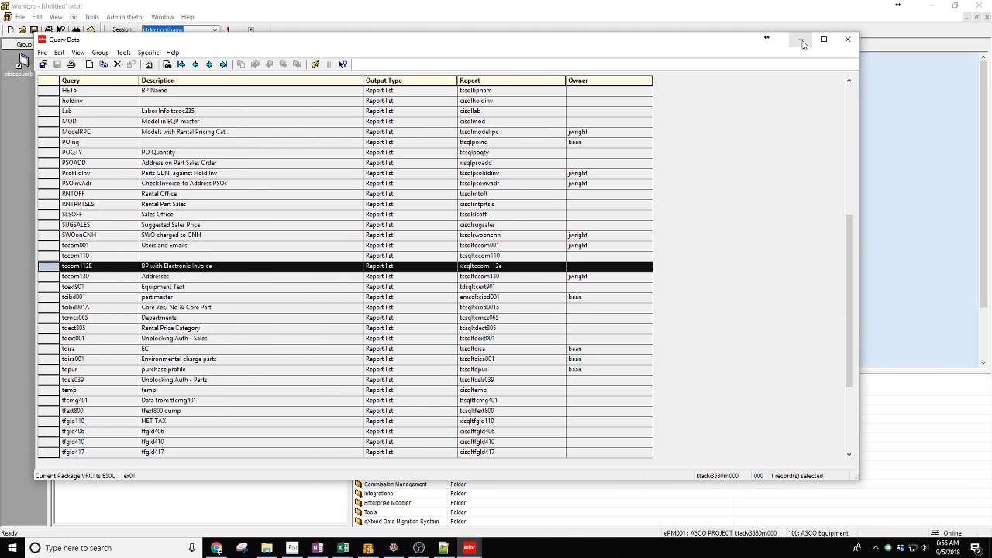
left_click(847, 39)
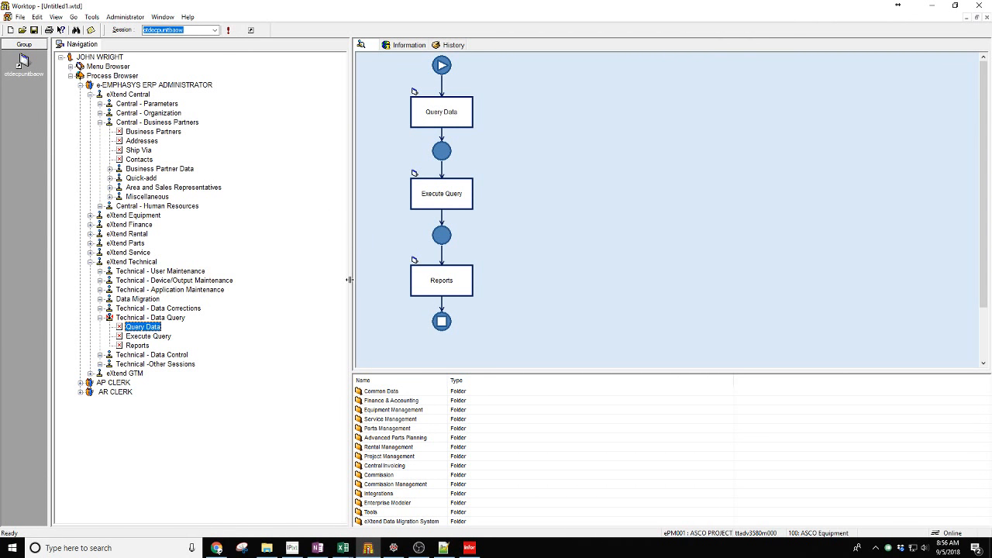
Step: Open the Siegel Construction Co. record in the Addresses session and show its XML tree beside the form
left_click(134, 142)
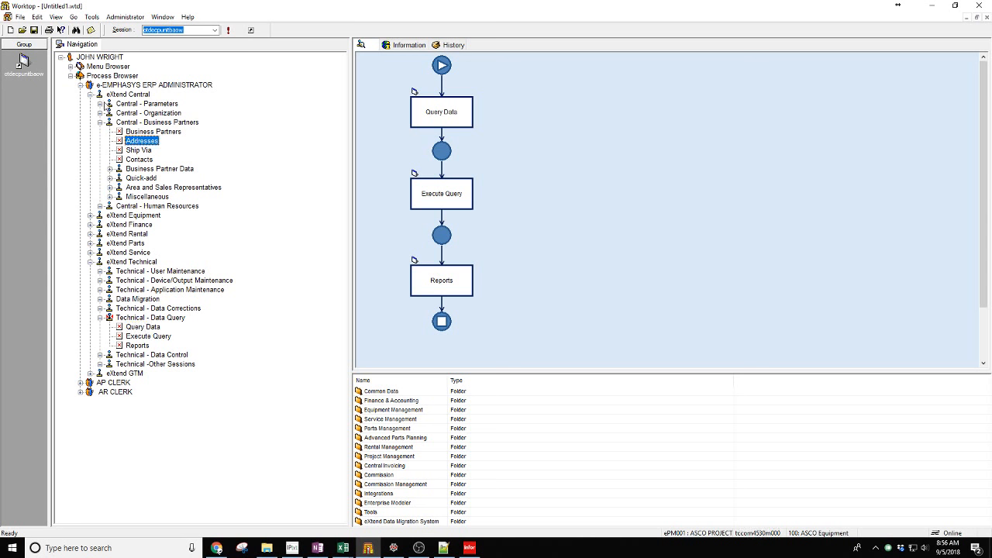
double_click(132, 141)
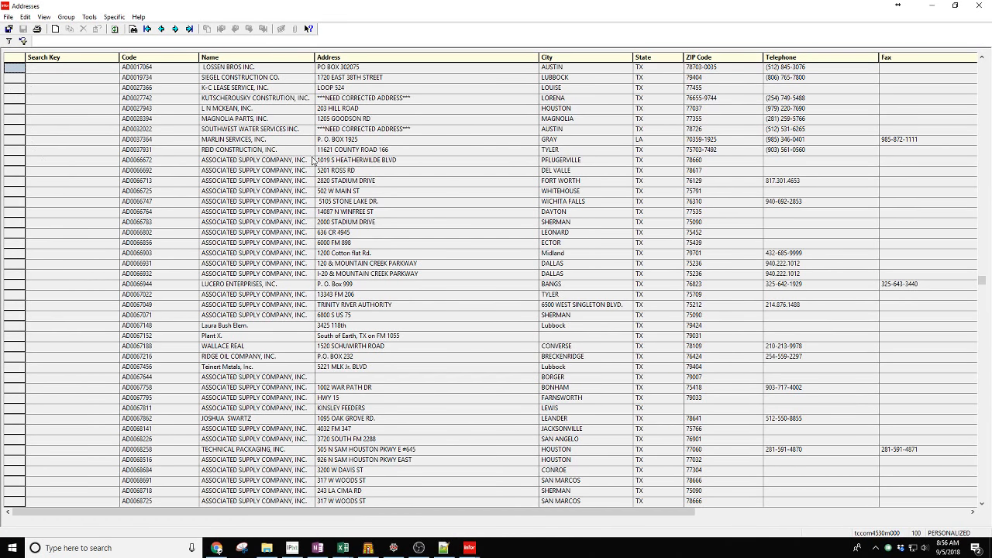
mouse_move(634, 514)
left_mouse_down()
mouse_move(907, 512)
mouse_move(631, 514)
left_mouse_up()
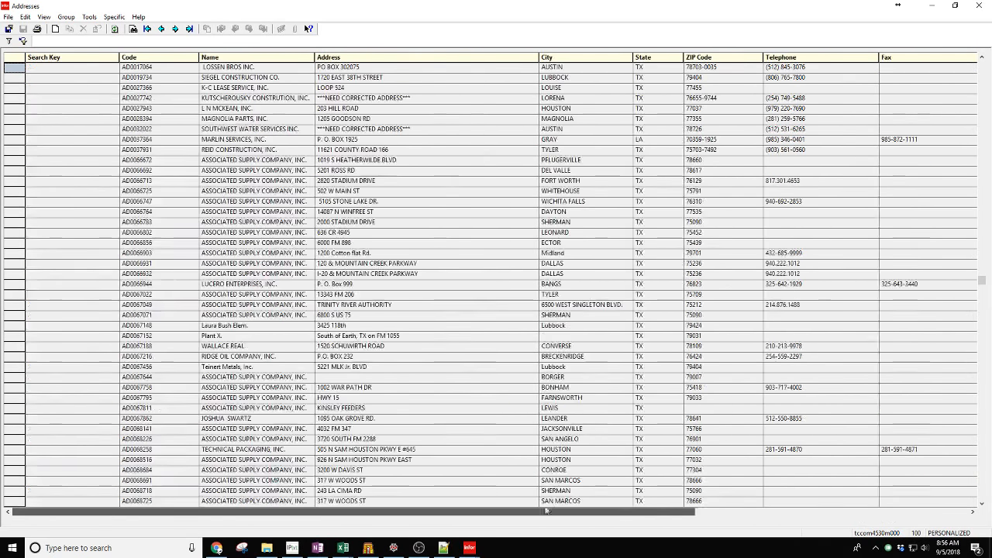
double_click(16, 78)
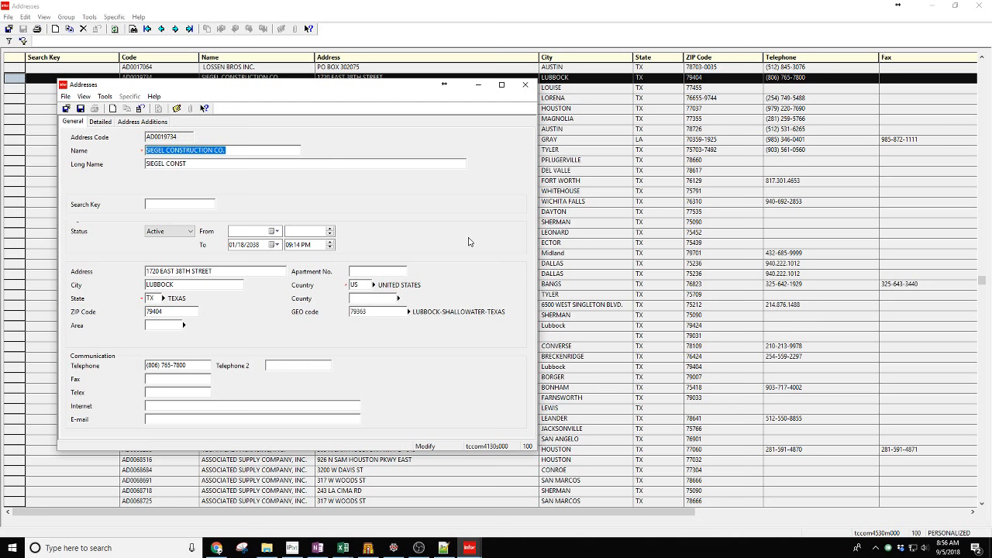
key("ctrl+shift+F2")
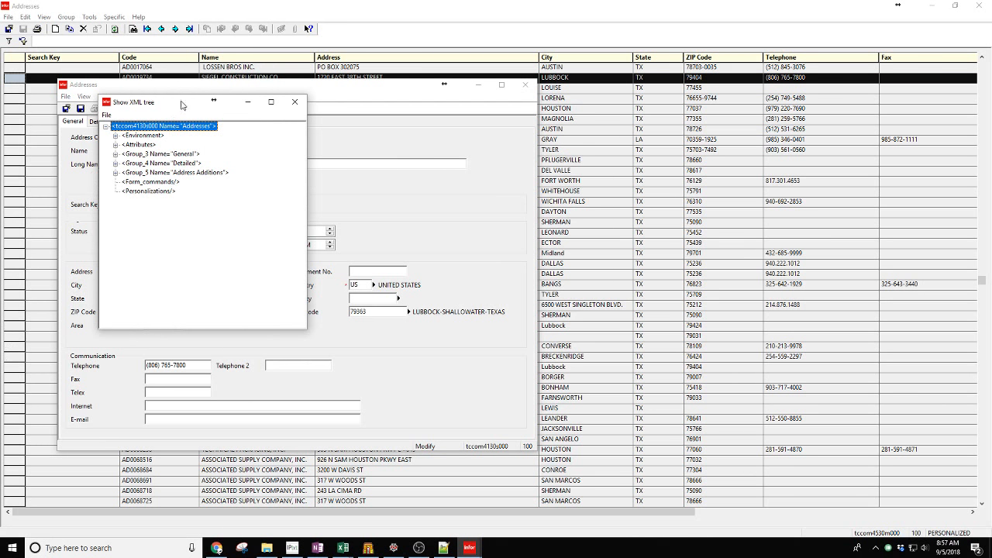
left_click_drag(179, 104, 561, 136)
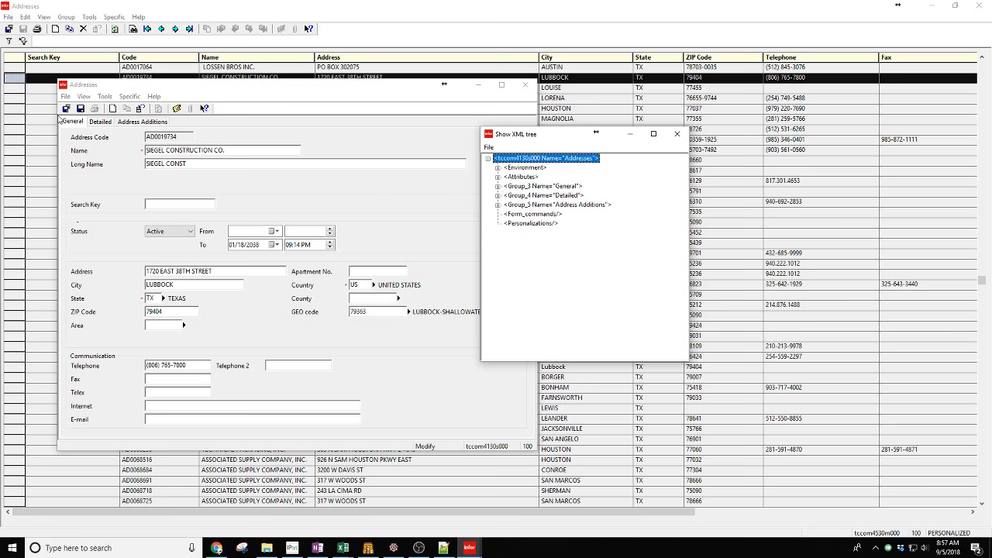
Step: Expand the General group and Group_20 in the XML tree to examine the address code, name and long name fields
left_click(498, 186)
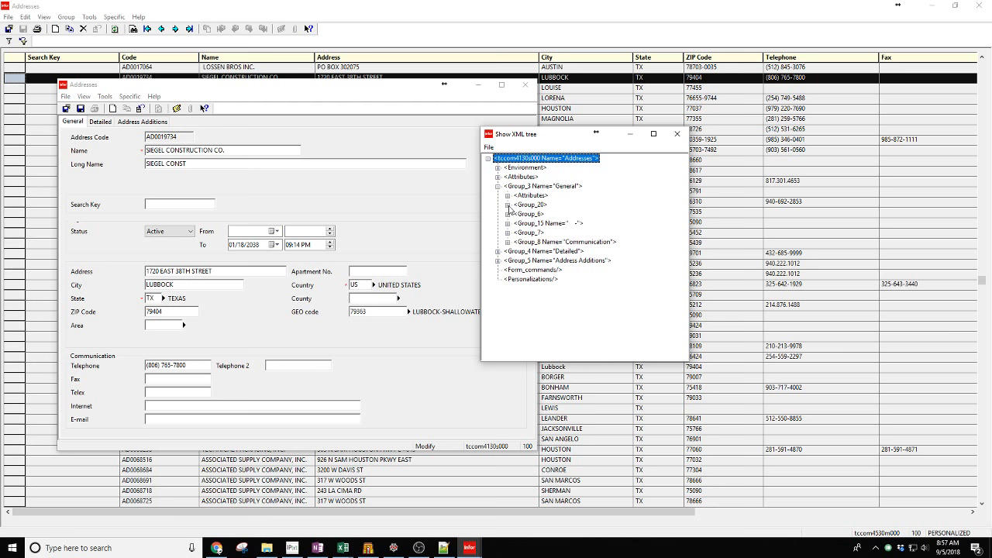
left_click(508, 205)
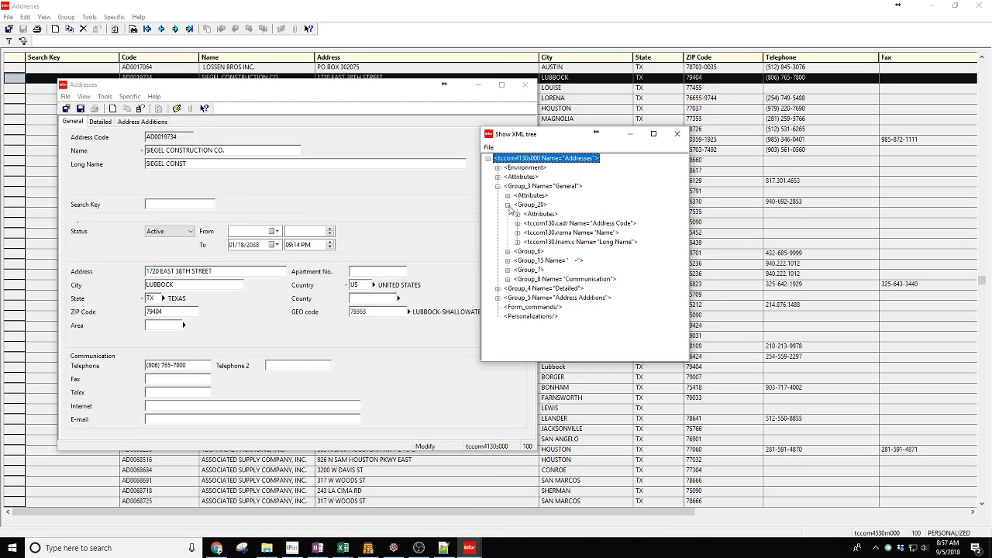
left_click(581, 225)
left_click(579, 233)
left_click(582, 243)
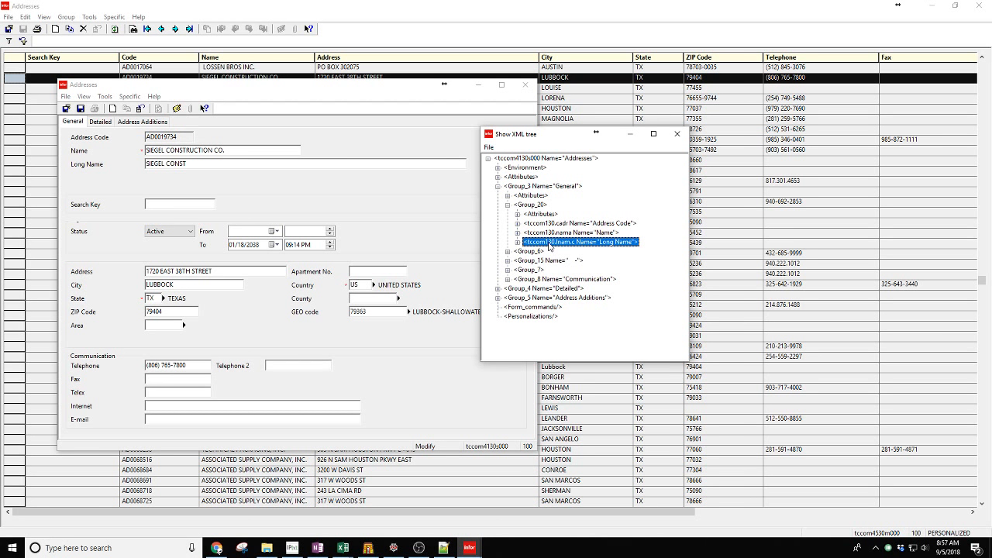
Step: Write a note in a new Notepad file: "Table is tccom130" and, on a second line, "fields cadr, nama, lname.c"
left_click(13, 550)
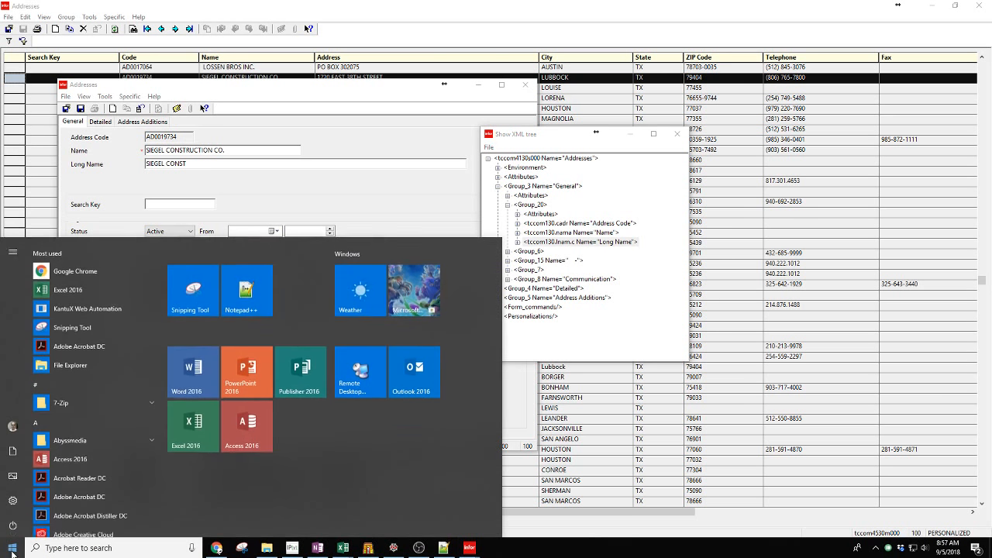
left_click(77, 550)
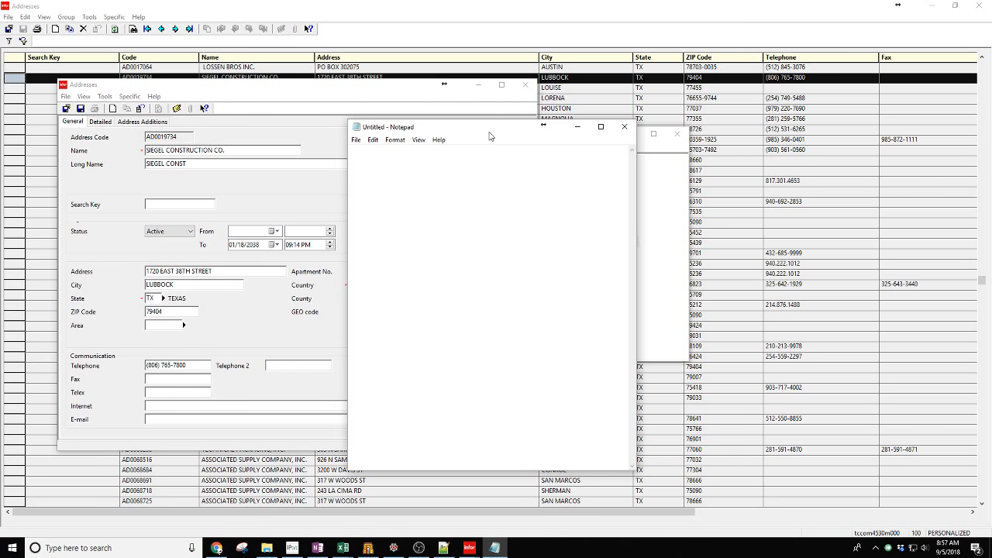
left_click_drag(489, 134, 288, 127)
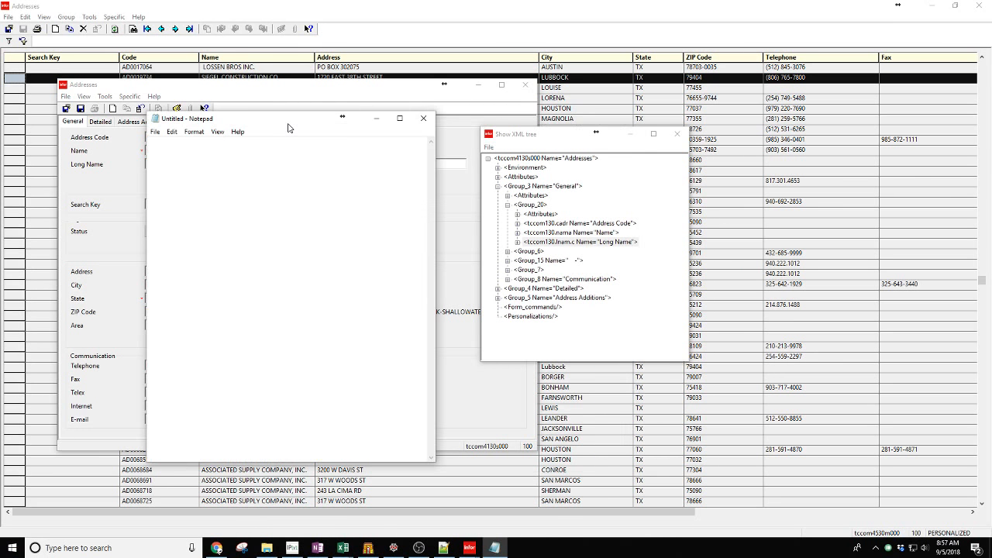
type("Table")
type("is tccom130")
key("Return")
type("fields cadr,")
type("nama, l")
type("name.c")
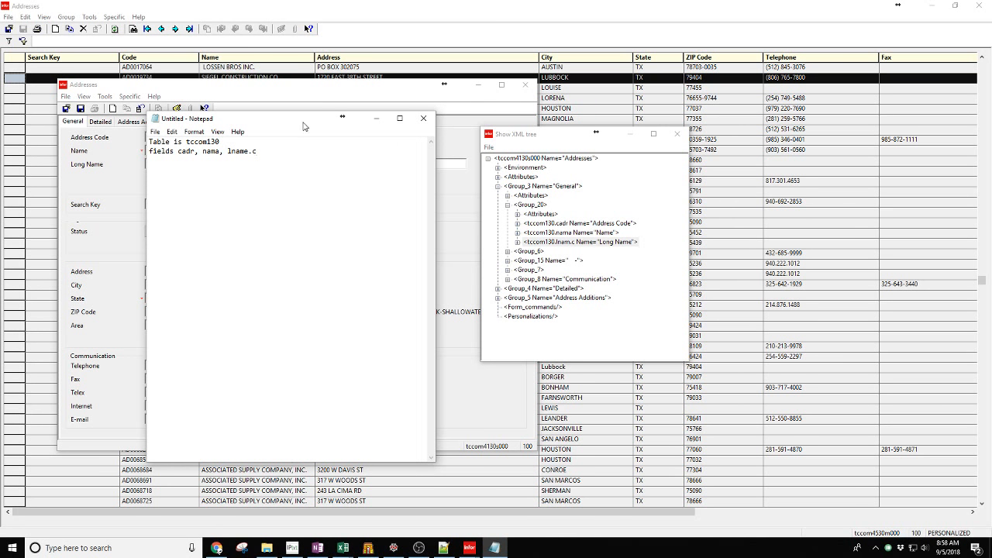
Step: Set the Notepad note aside and close the XML tree, the address record and the Addresses session
left_click_drag(262, 127, 808, 103)
left_click(677, 134)
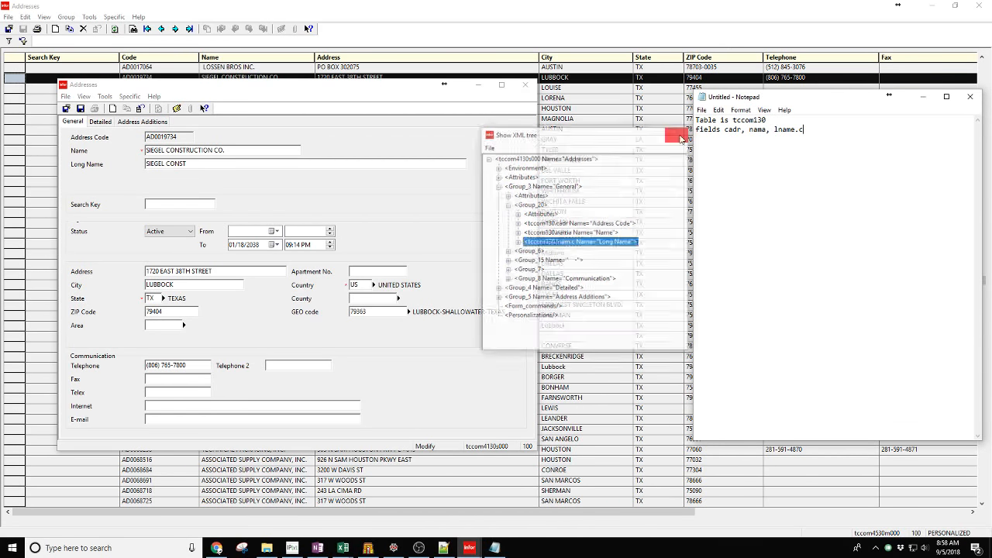
left_click(526, 84)
left_click(976, 8)
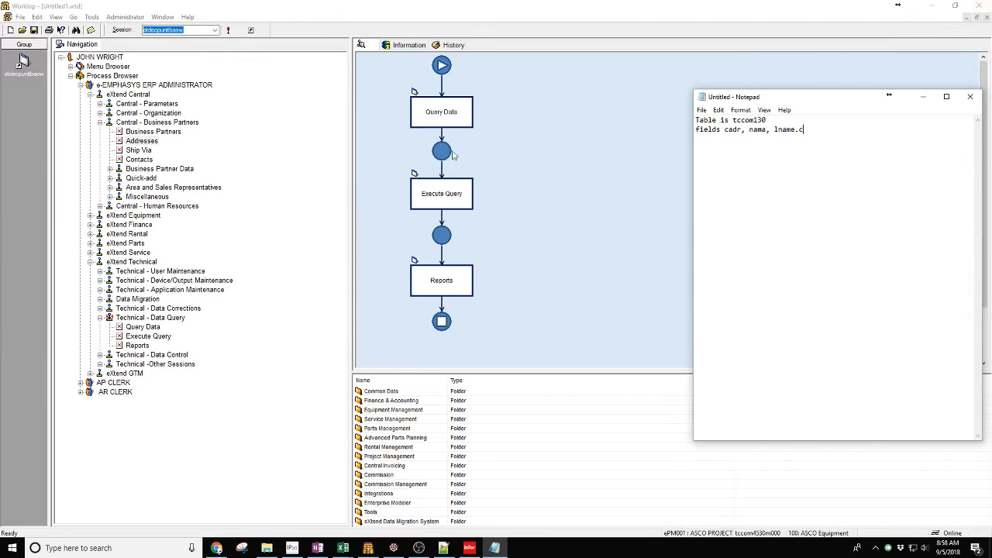
Step: Create query AdrNames with the owner's user name, description "Addresses with empty Long Name", output type Report list and report tssqladrnames
double_click(143, 327)
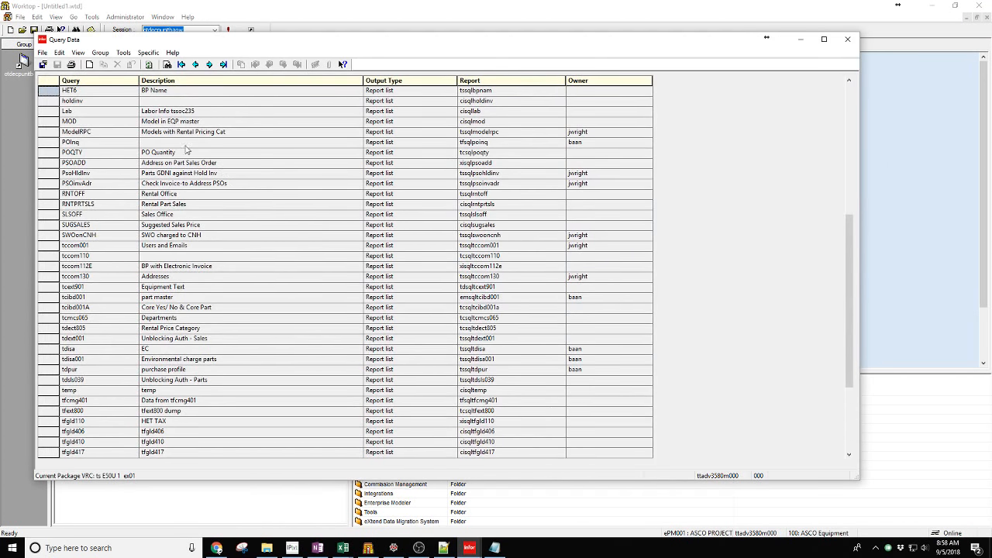
left_click(89, 64)
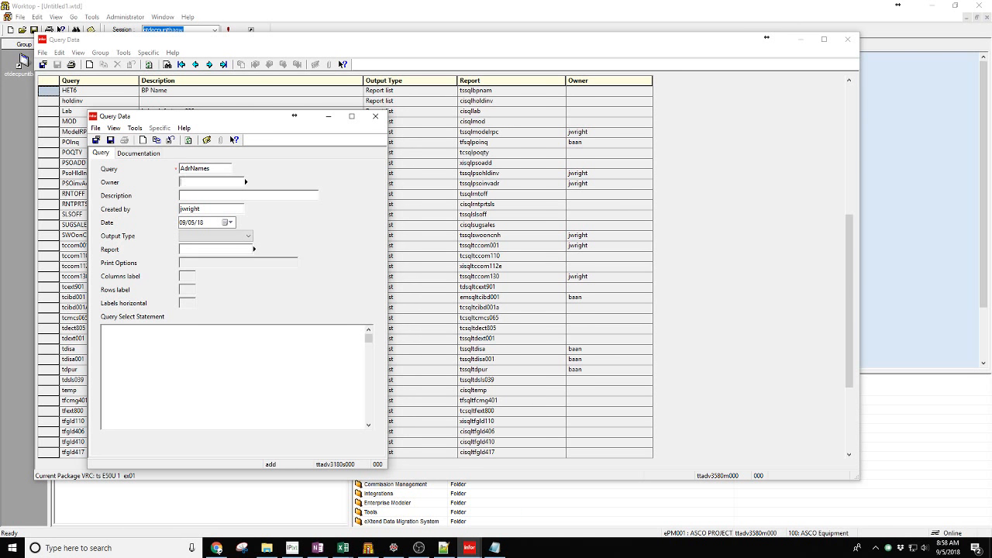
type("right")
key("Tab")
type("Addresses with empl")
type("y Long Name")
key("Tab")
key("Tab")
key("Tab")
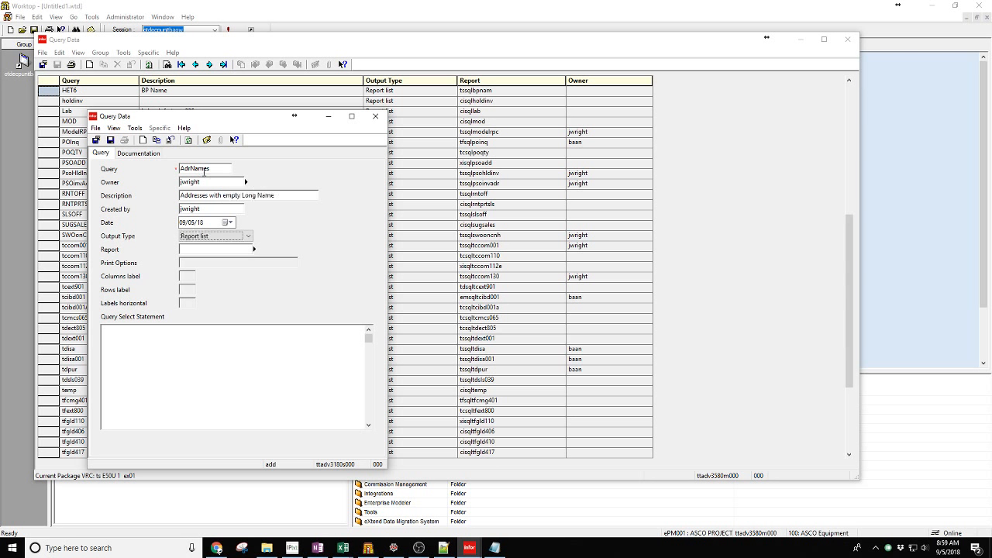
key("Tab")
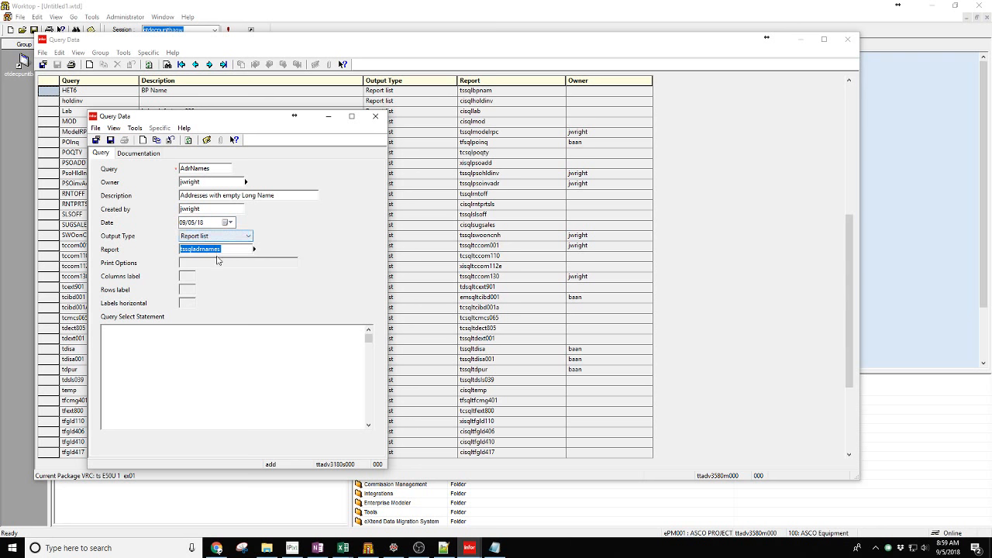
key("Tab")
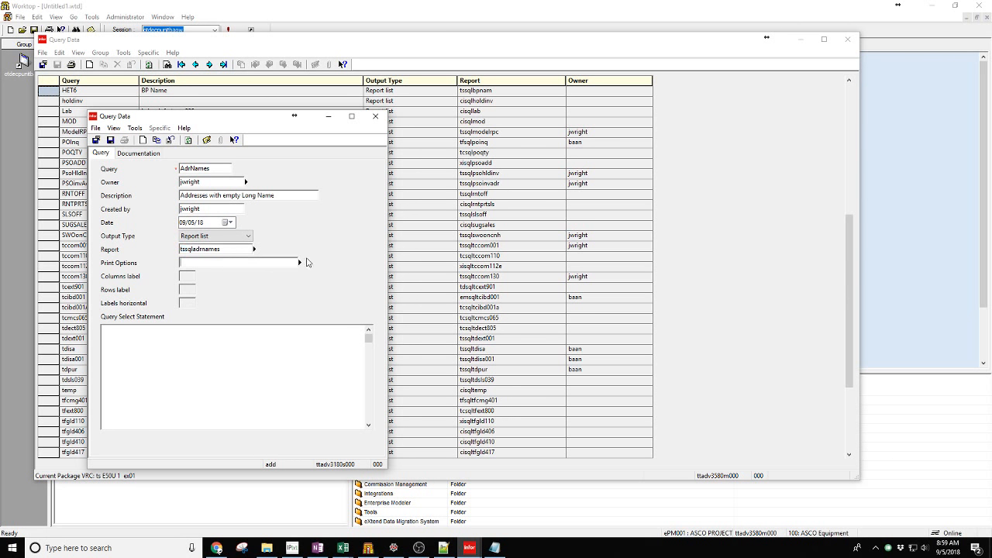
Step: Set the query's print options to the testDF126699 report size, and save and close the query
left_click(299, 263)
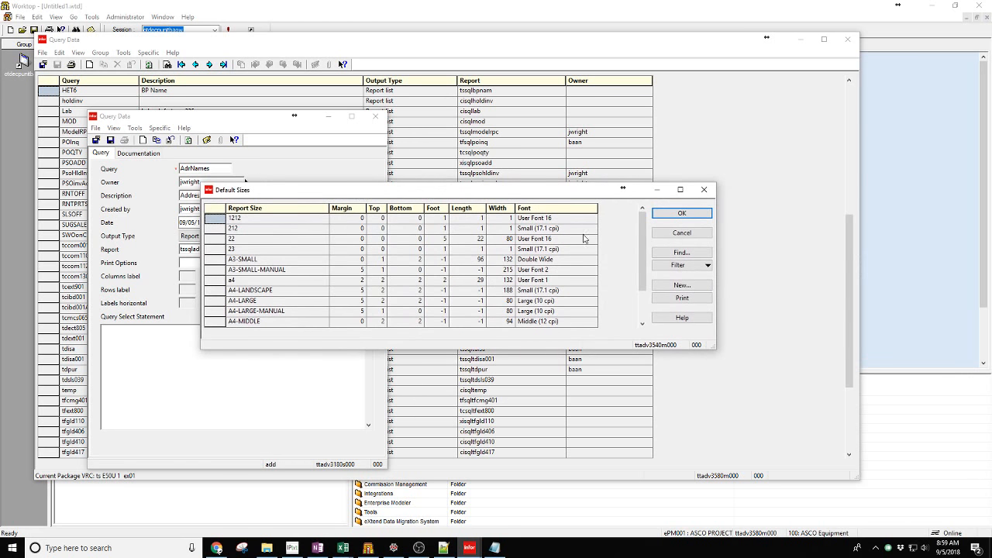
left_click_drag(645, 234, 645, 267)
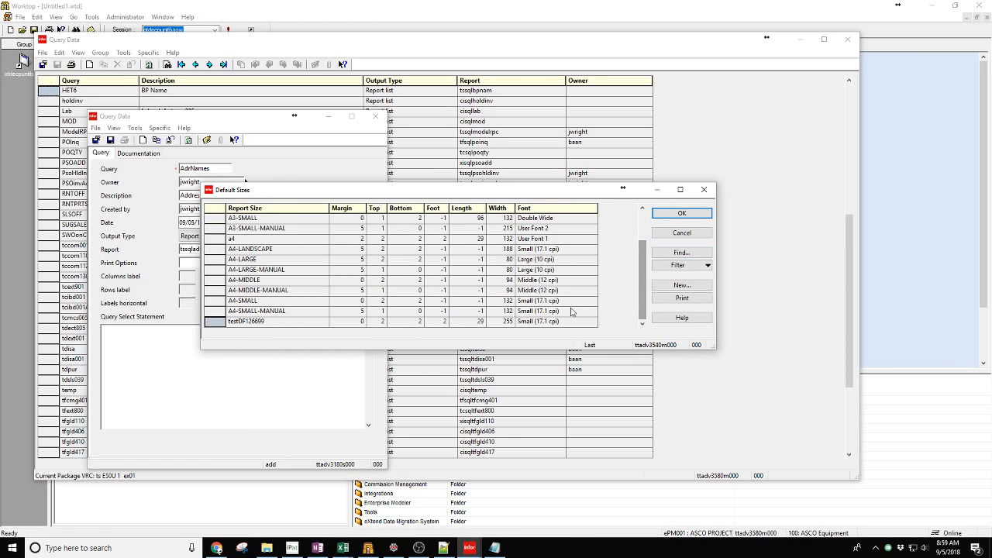
left_click(219, 322)
double_click(219, 323)
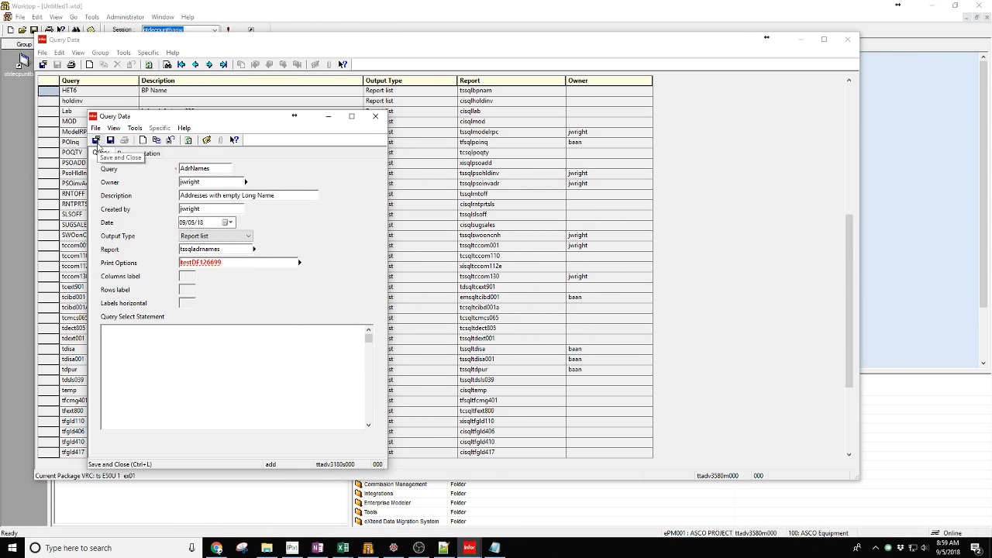
left_click(96, 141)
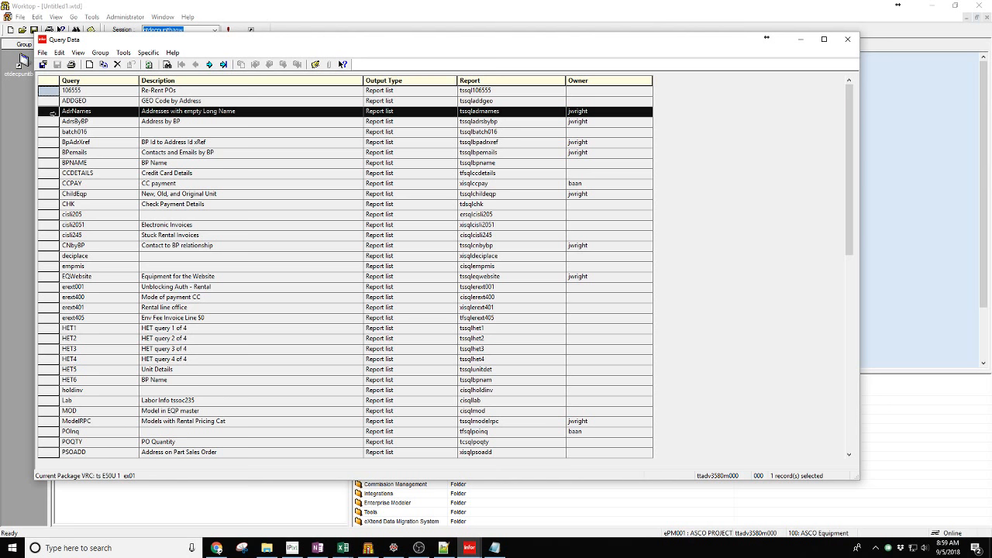
Step: Open the AdrNames query's table data through Query By Easy SQL
left_click(149, 53)
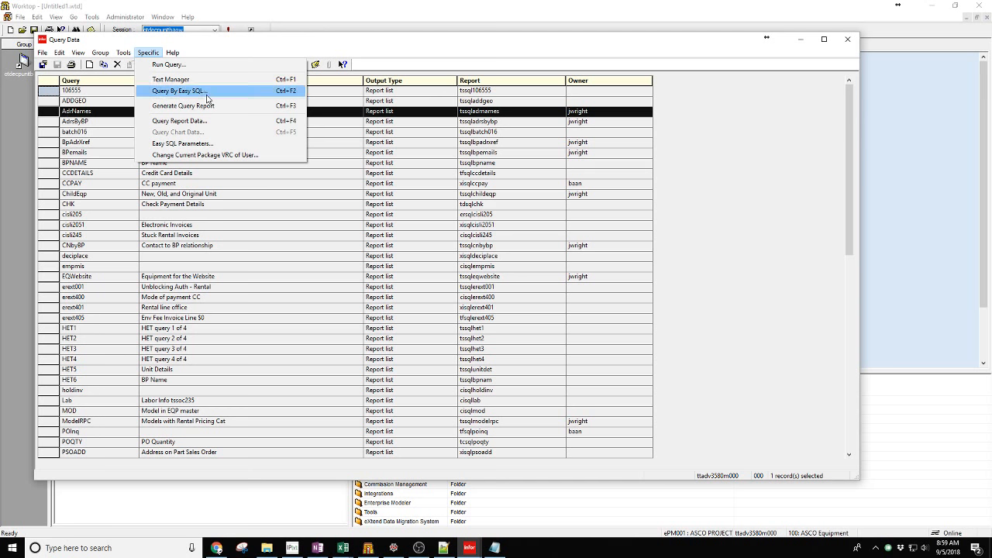
left_click(207, 94)
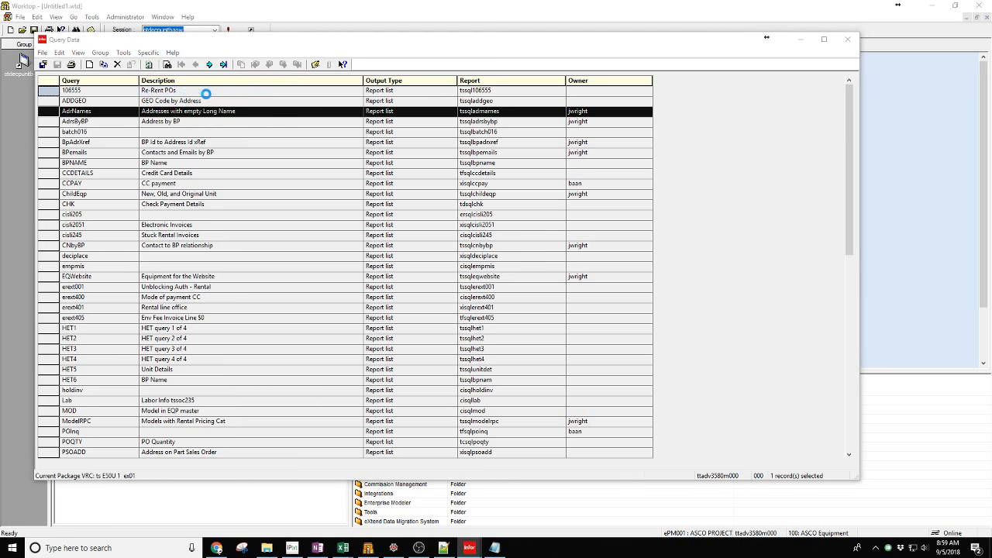
left_click_drag(789, 149, 420, 175)
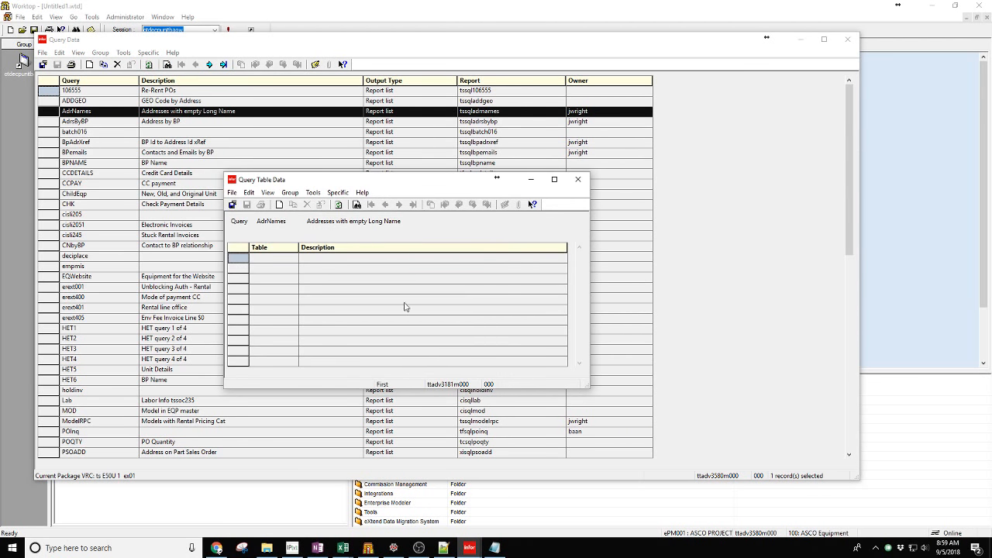
Step: Add table tccom130 to the AdrNames query using the Notepad note as reference, and save and select its record
left_click(280, 206)
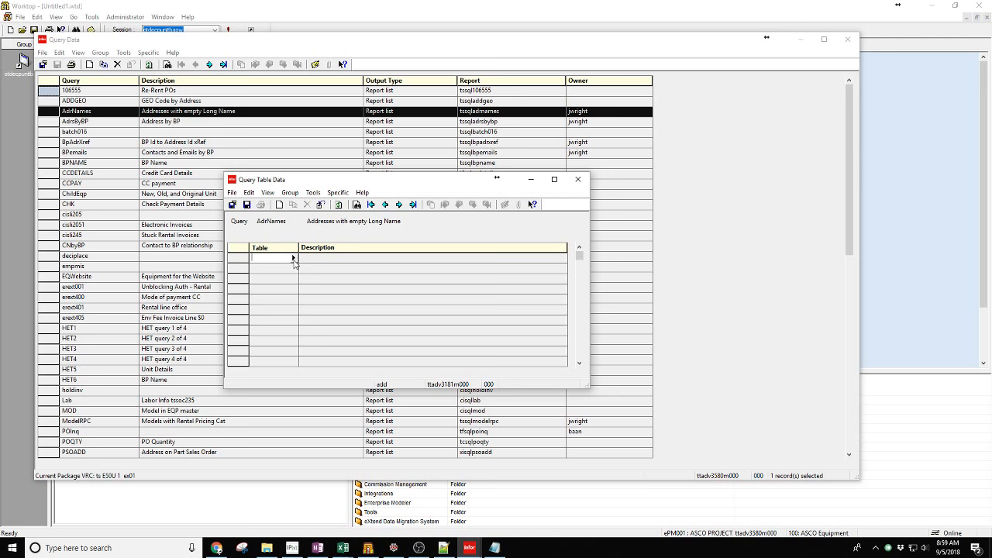
left_click(494, 548)
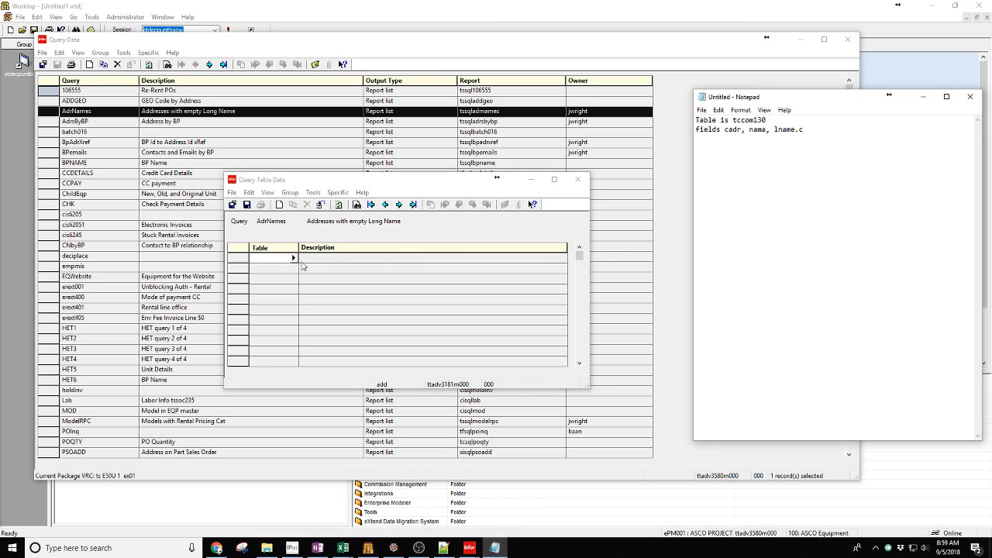
left_click(268, 264)
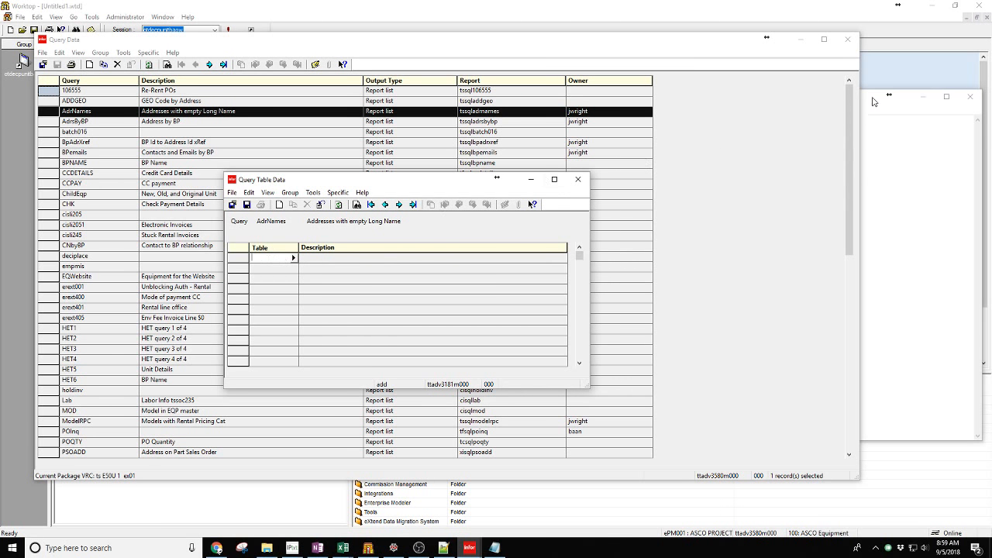
left_click(874, 101)
left_click_drag(863, 103, 951, 199)
left_click(272, 262)
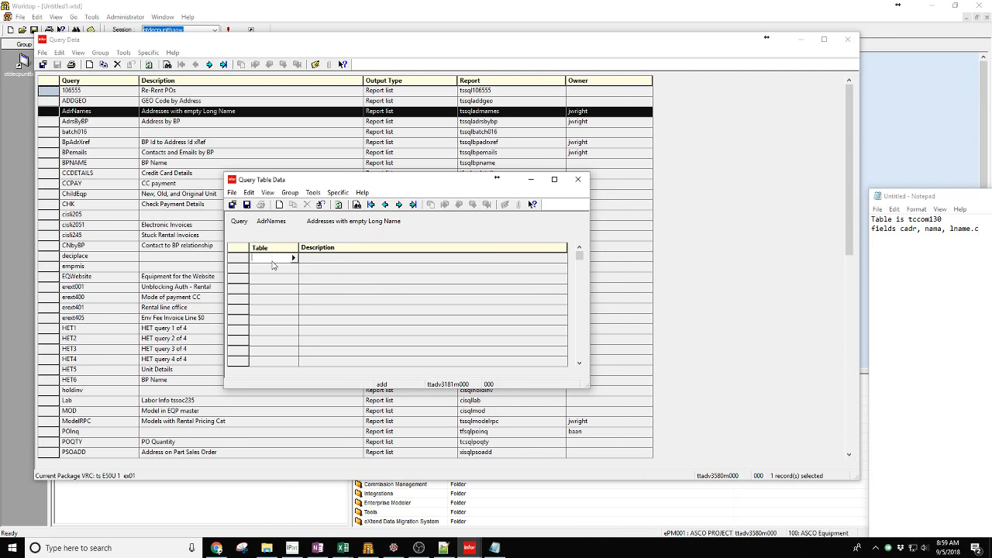
type("tccom130")
left_click(247, 205)
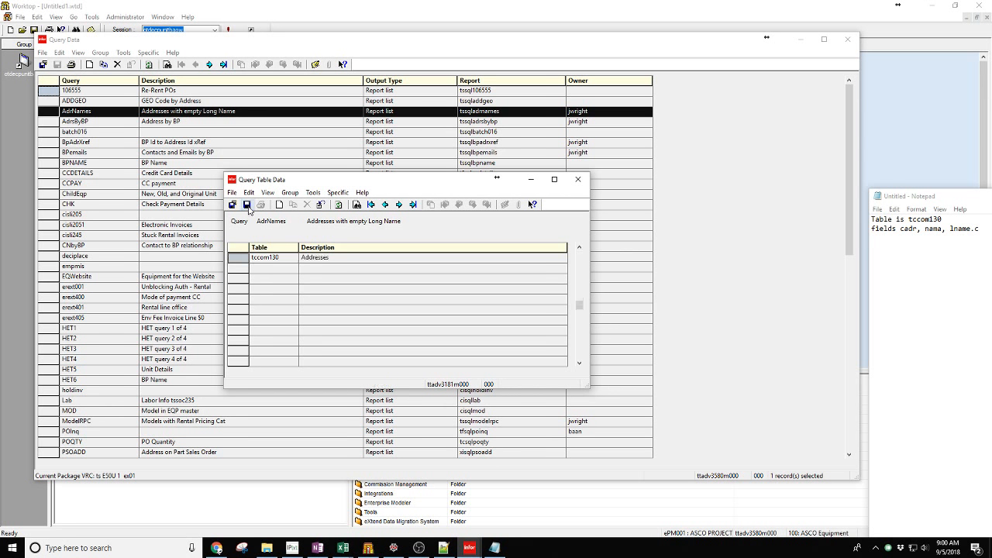
left_click(238, 257)
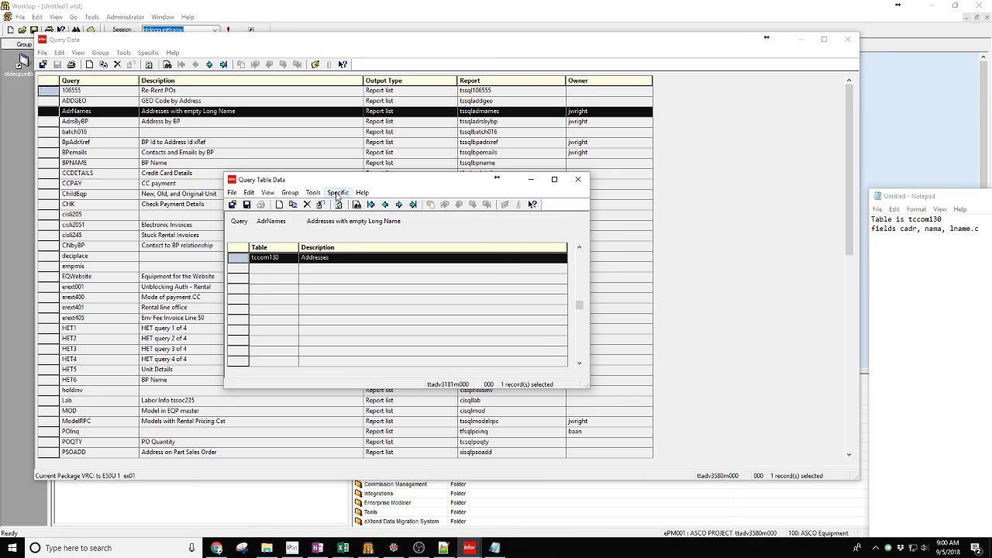
left_click(337, 193)
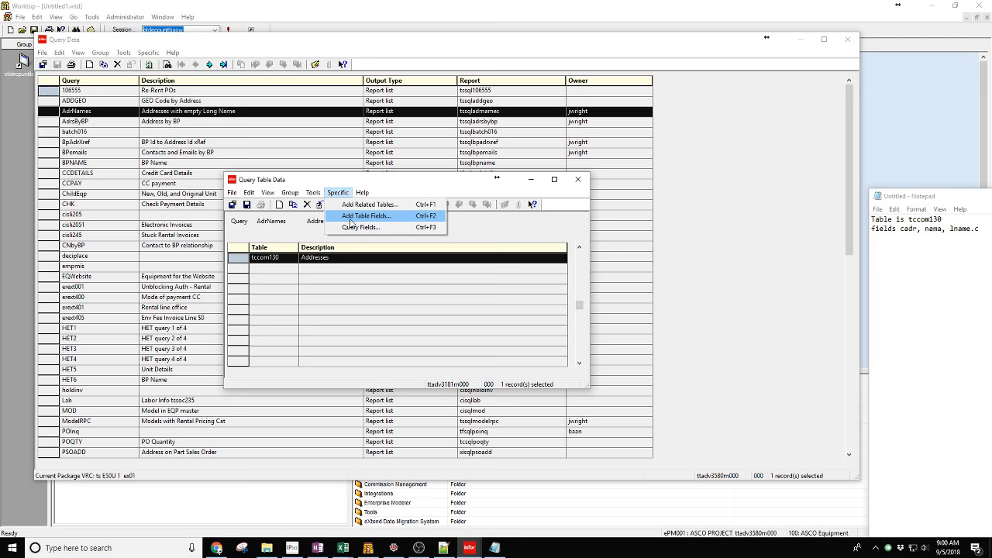
left_click(350, 220)
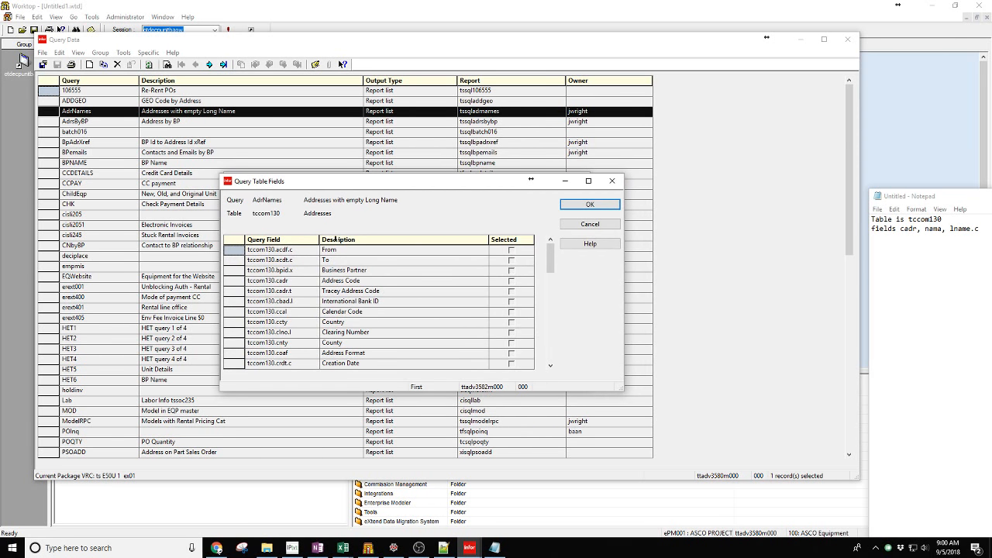
scroll(277, 331, "down", 5)
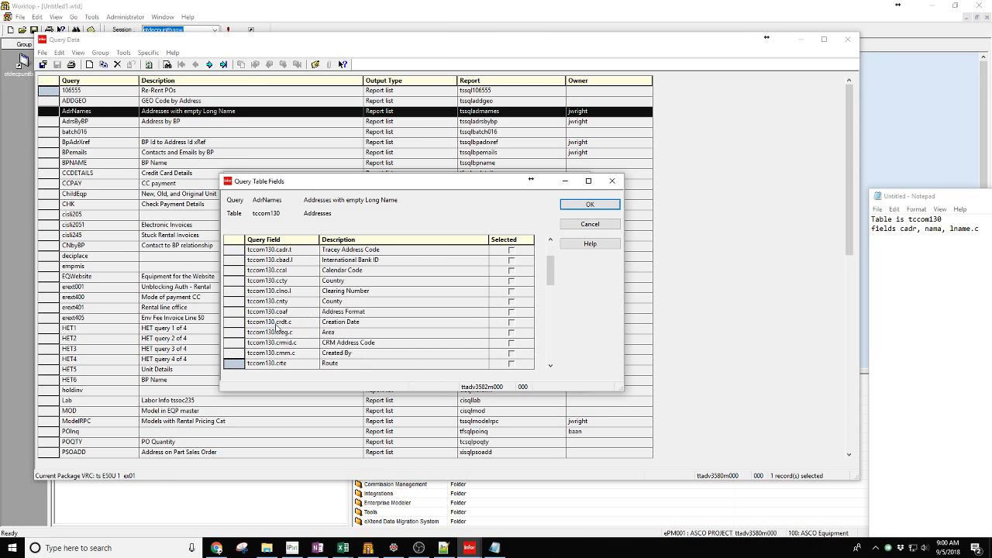
scroll(276, 331, "up", 5)
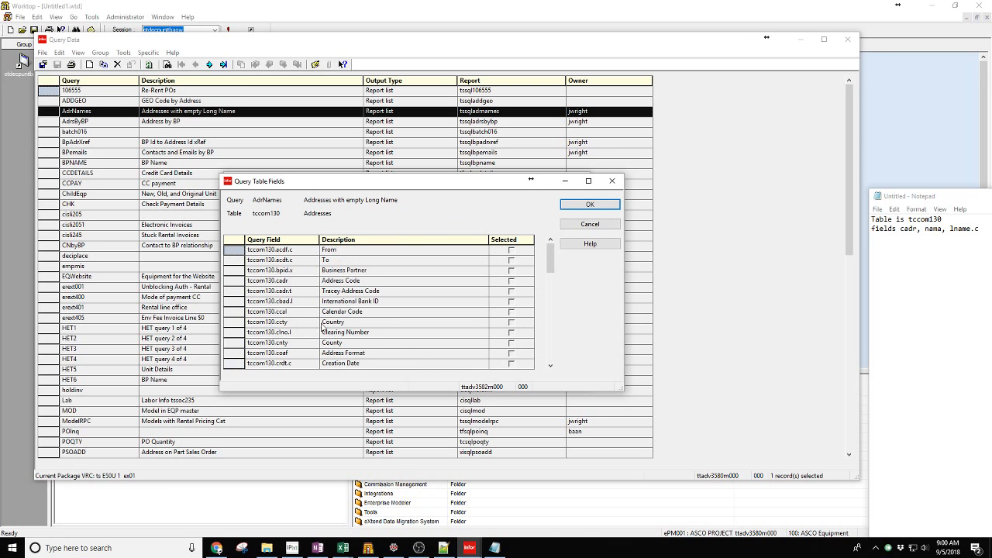
left_click(607, 229)
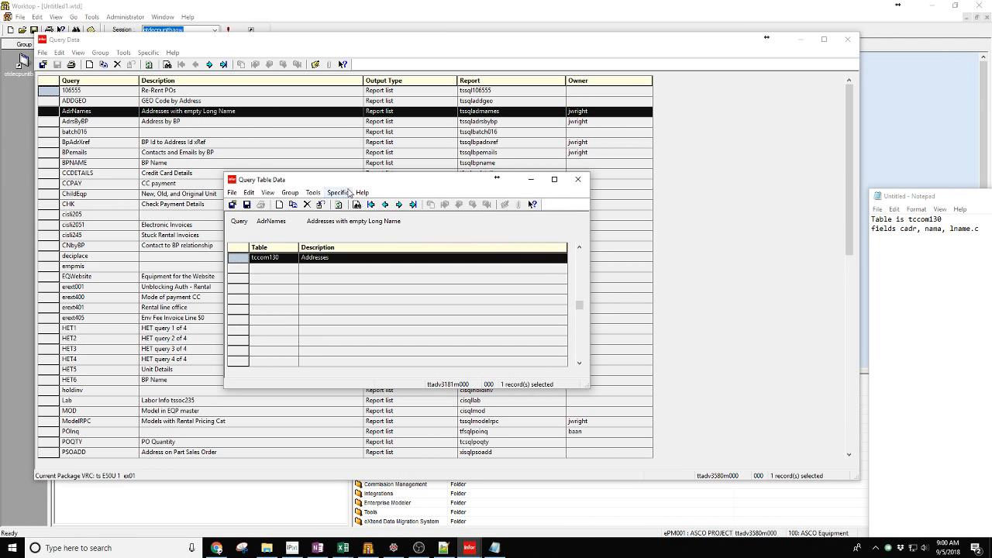
Step: Open the query's field data and start a new record for field tccom130.cadr
left_click(338, 192)
left_click(350, 230)
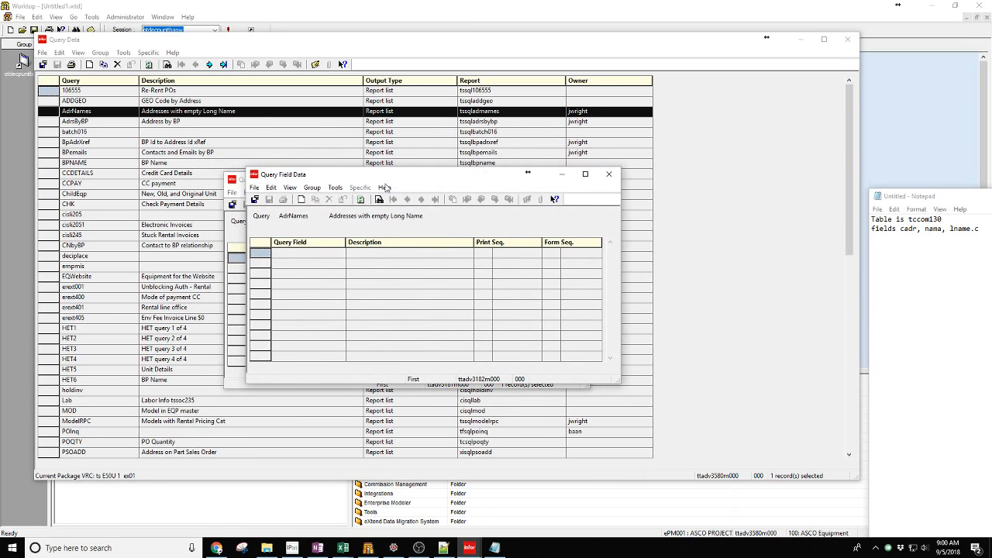
left_click(303, 199)
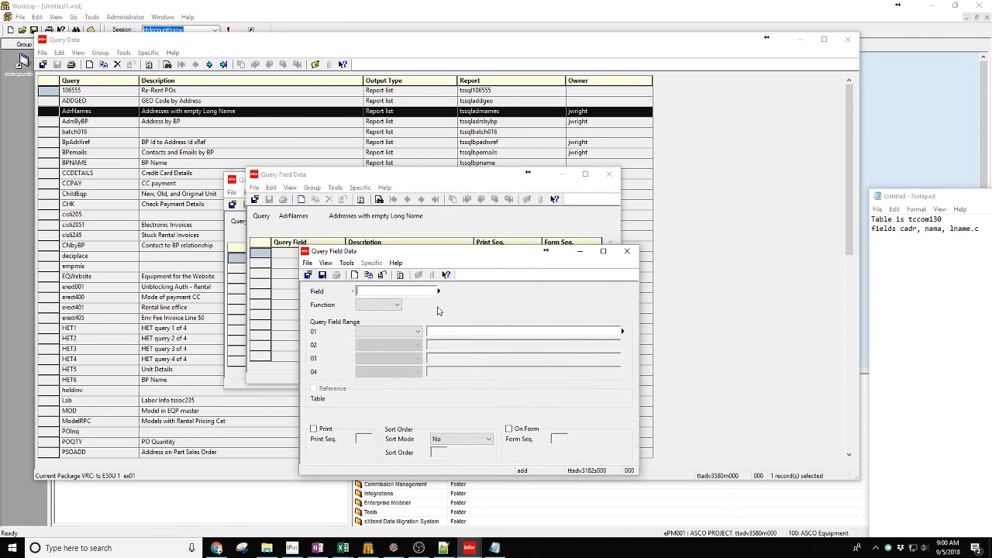
left_click_drag(468, 255, 415, 177)
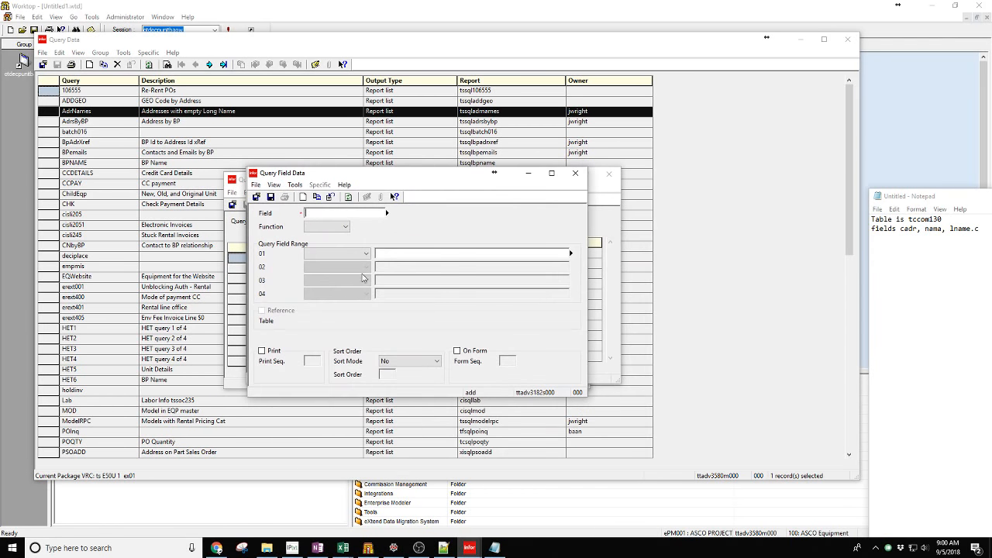
left_click(340, 216)
type("tccom130.cadr")
key("Tab")
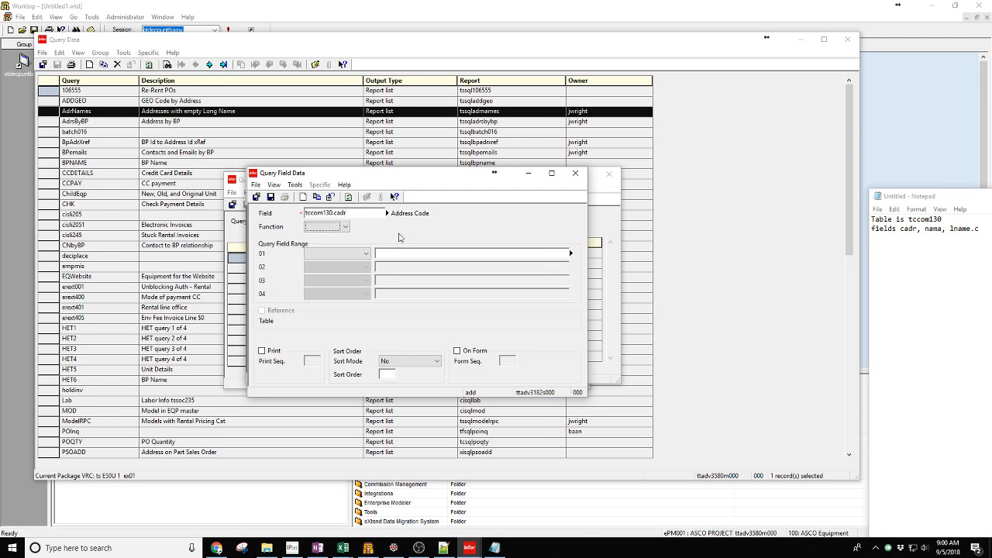
Step: Set the address code field to print with print sequence 1, without a function or range, and save and close its record
left_click(346, 226)
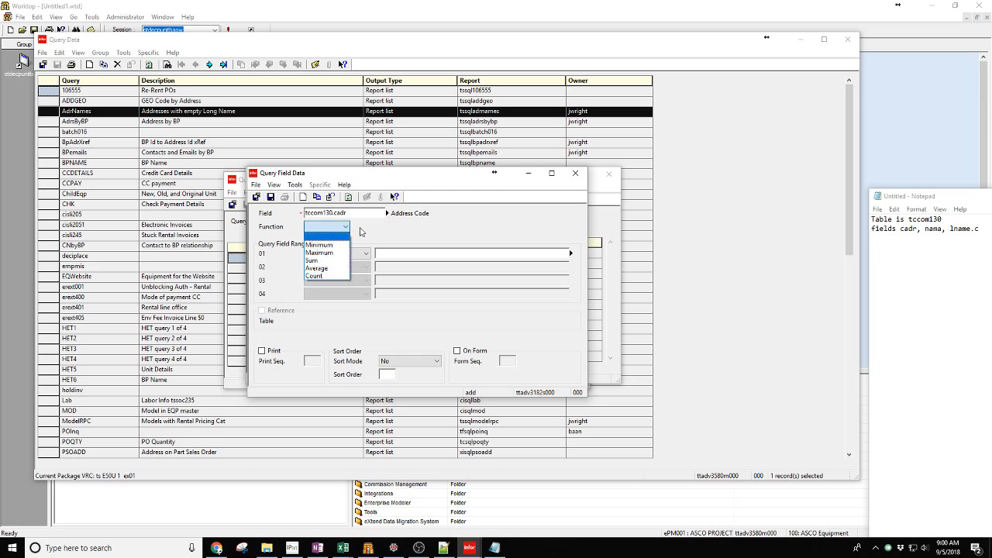
left_click(410, 235)
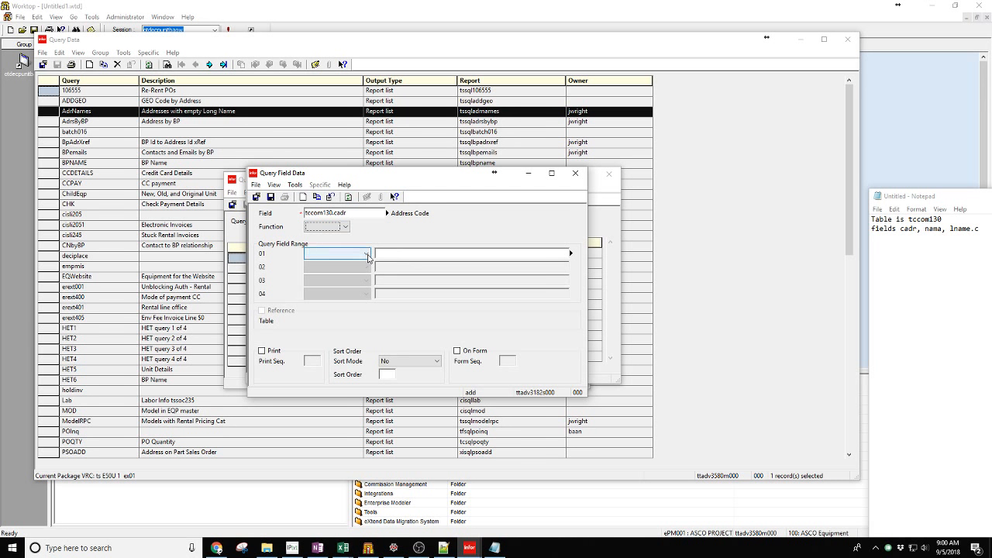
left_click(264, 352)
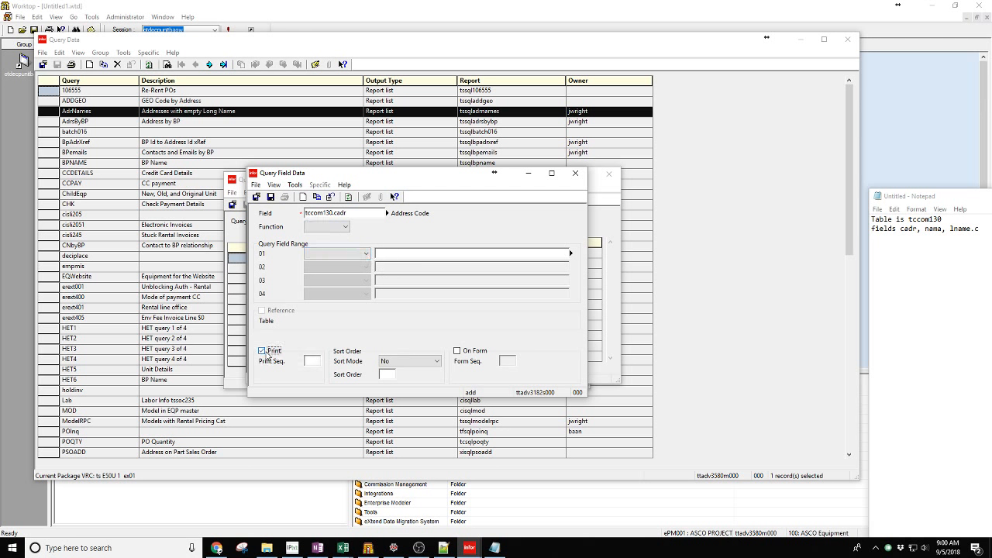
left_click(308, 361)
left_click(354, 254)
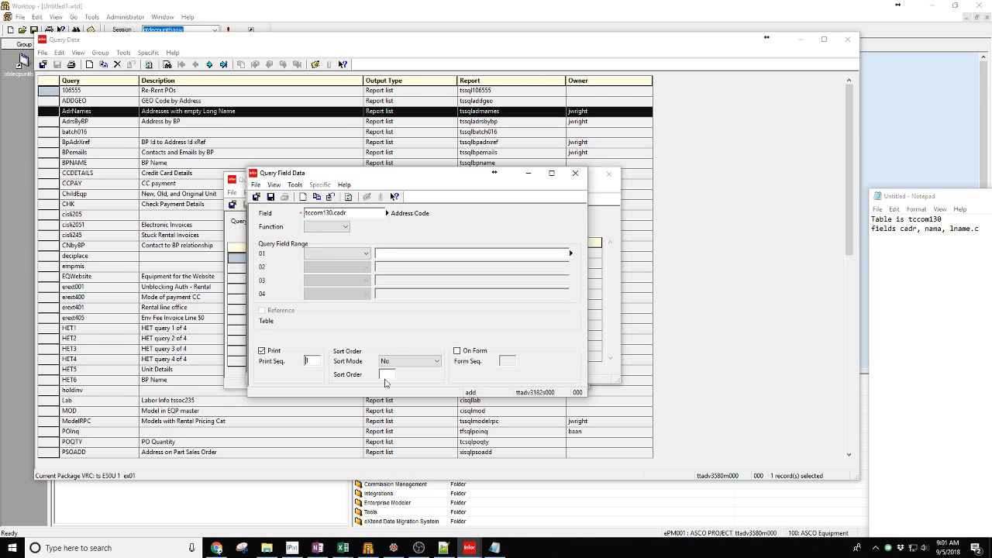
left_click(257, 198)
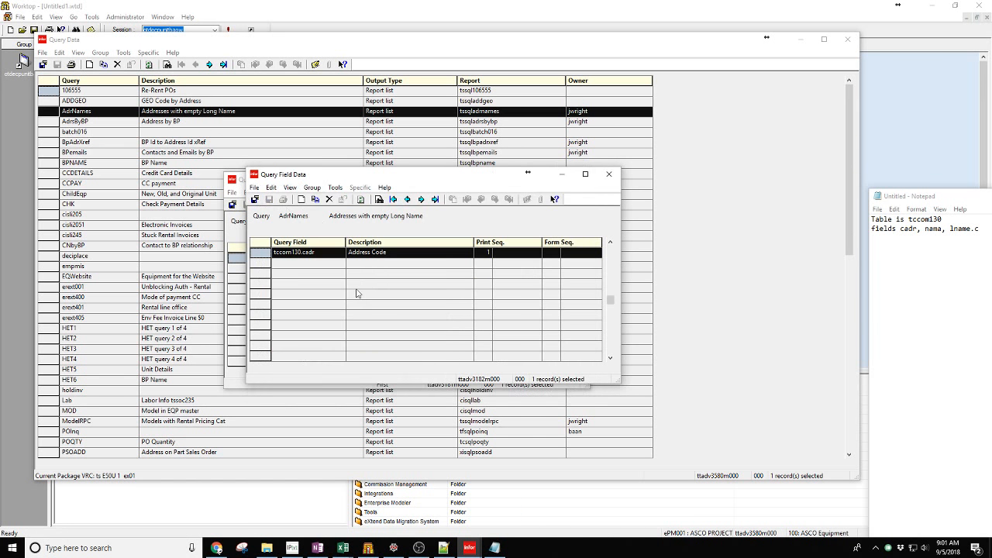
Step: Add query field tccom130.nama, printed with print sequence 2 and without a function, and save and close its record
left_click(302, 199)
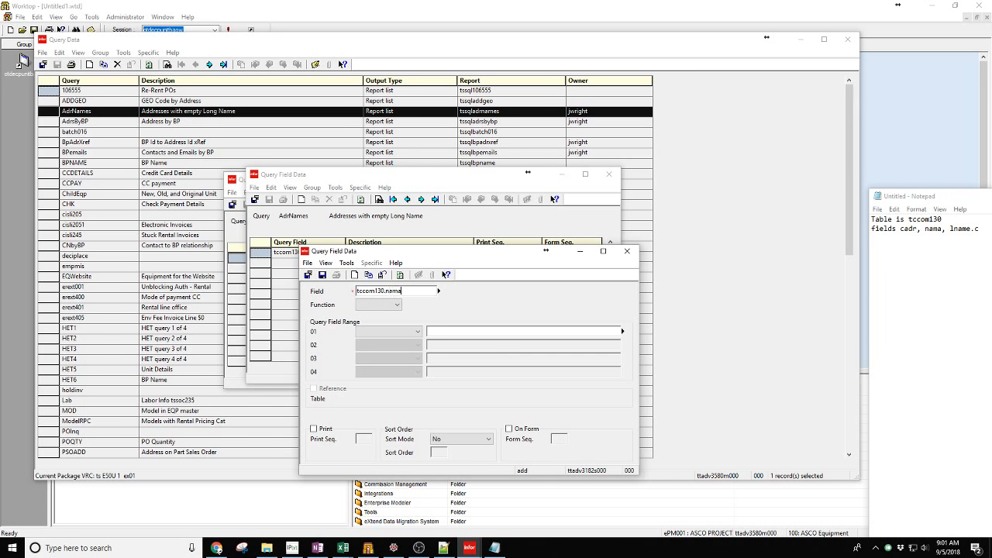
left_click(396, 305)
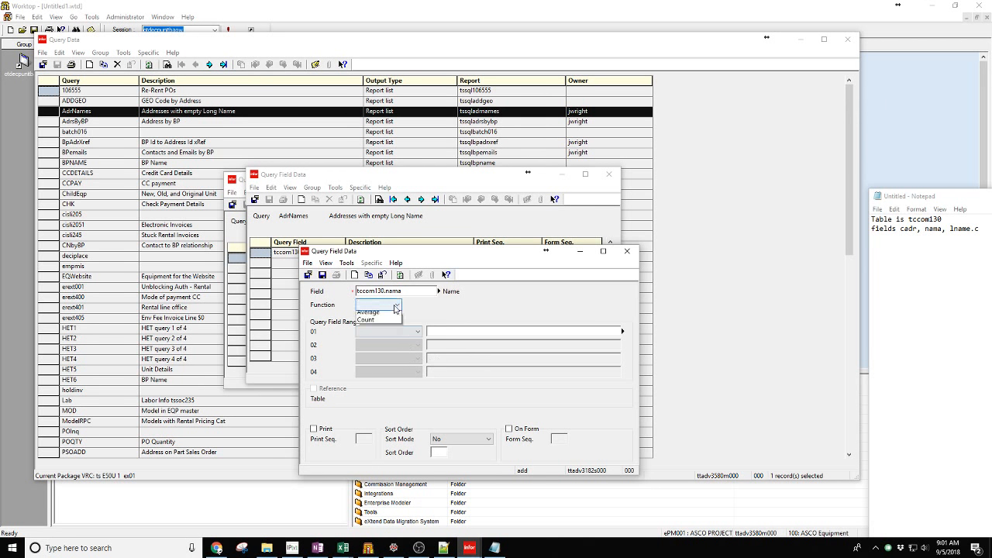
left_click(395, 308)
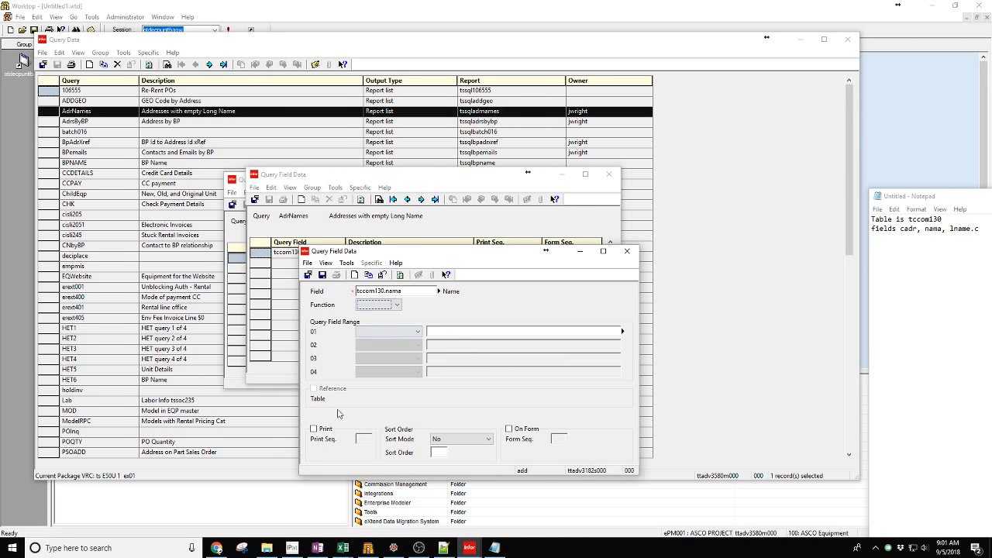
left_click(314, 430)
left_click(369, 438)
type("2")
left_click(308, 275)
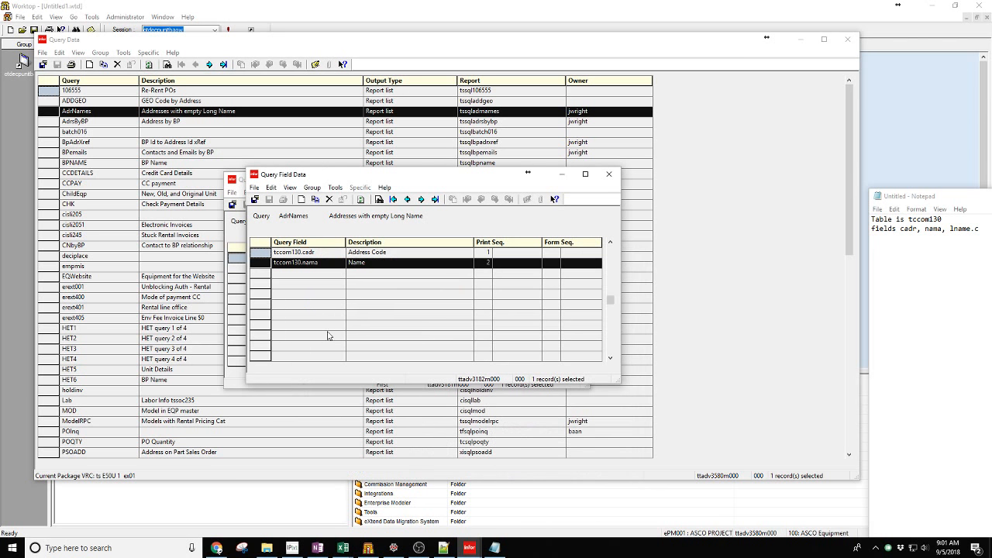
Step: Start a new query field record for tccom130.lnam.c
left_click(302, 200)
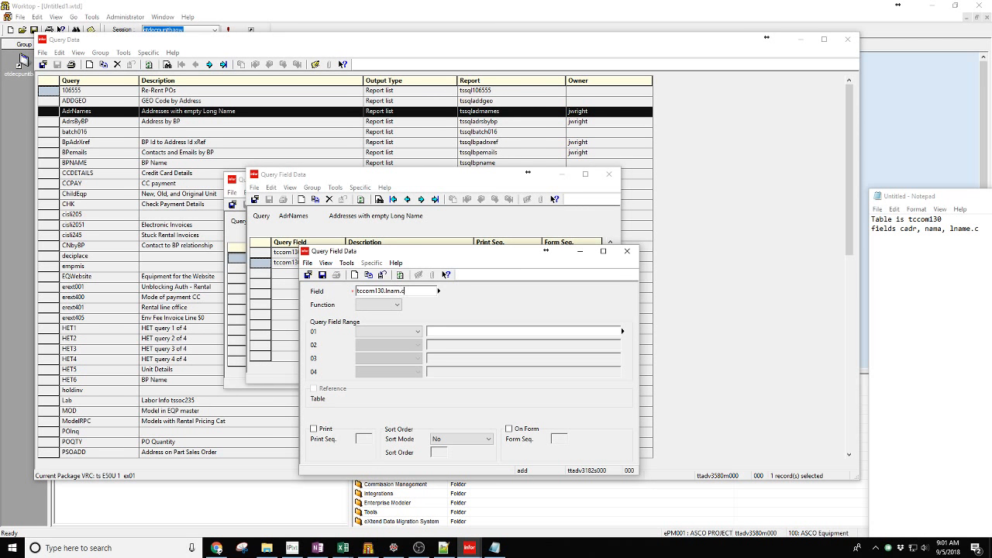
key("Tab")
left_click(417, 334)
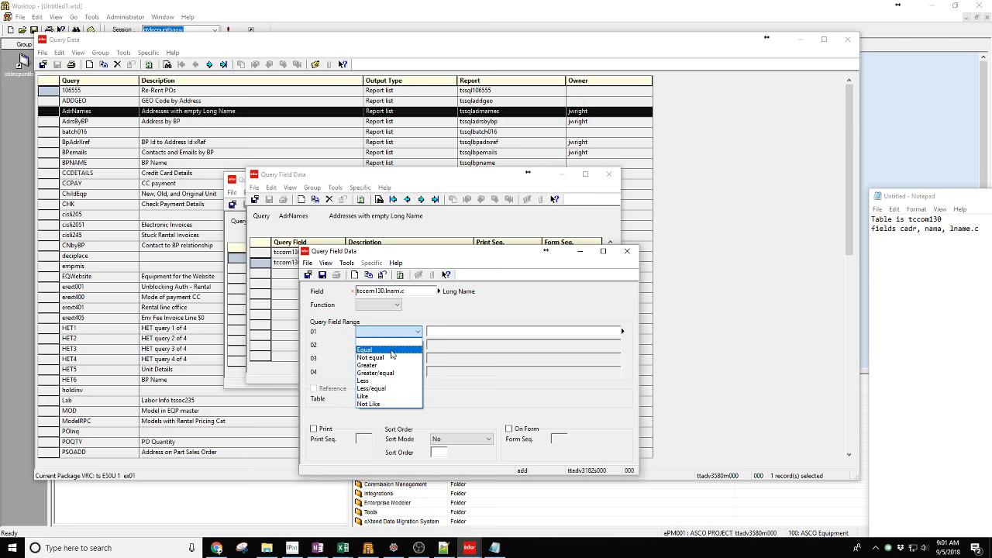
left_click(400, 349)
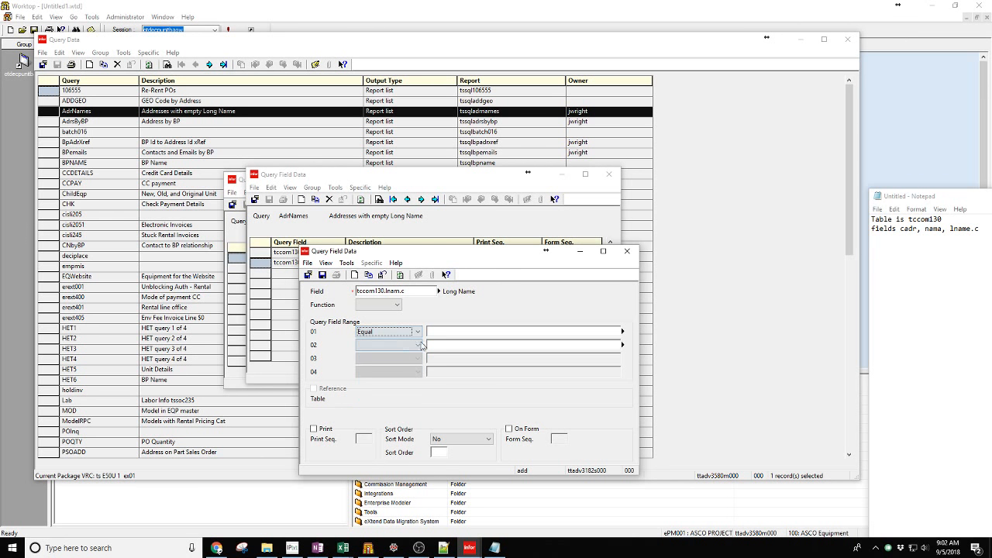
left_click(318, 430)
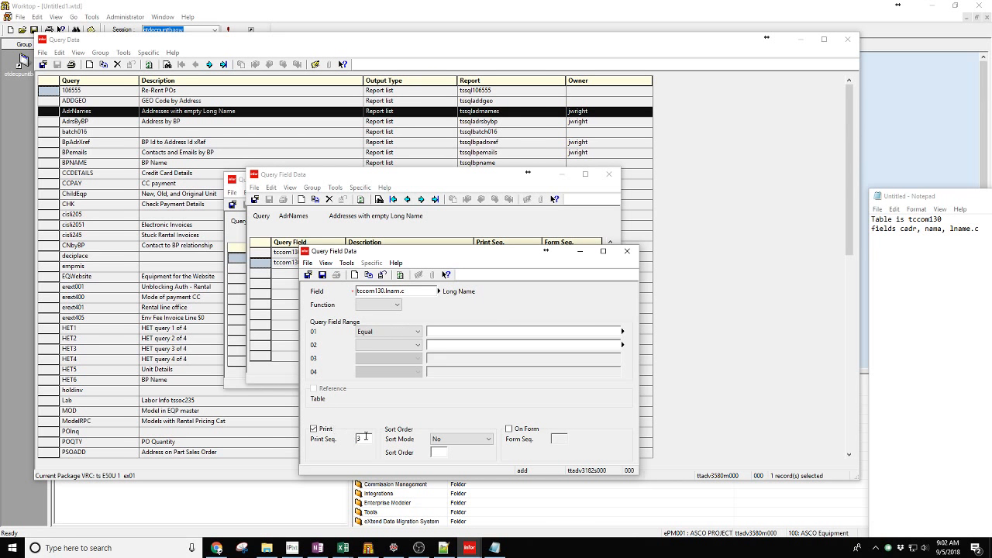
left_click(314, 429)
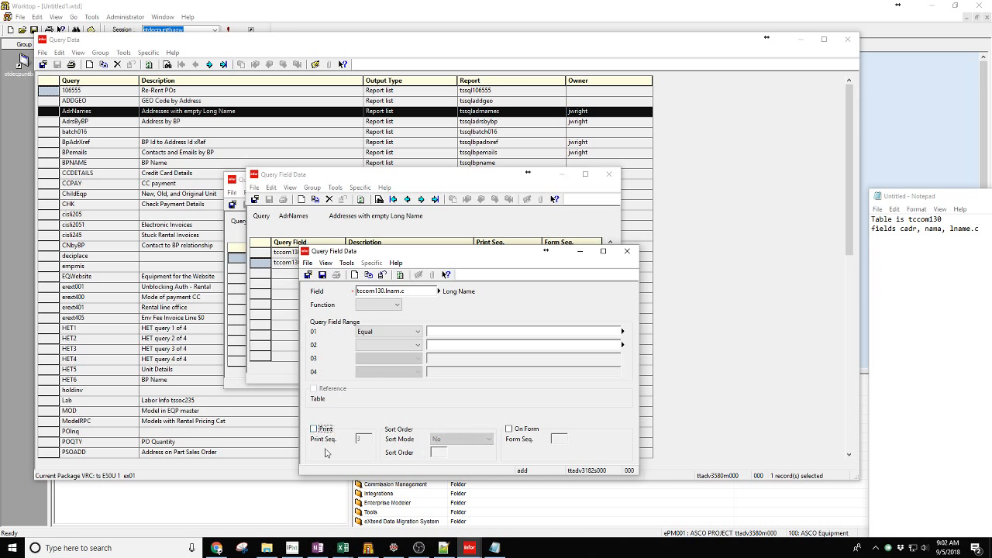
left_click(419, 346)
left_click(415, 334)
left_click(415, 334)
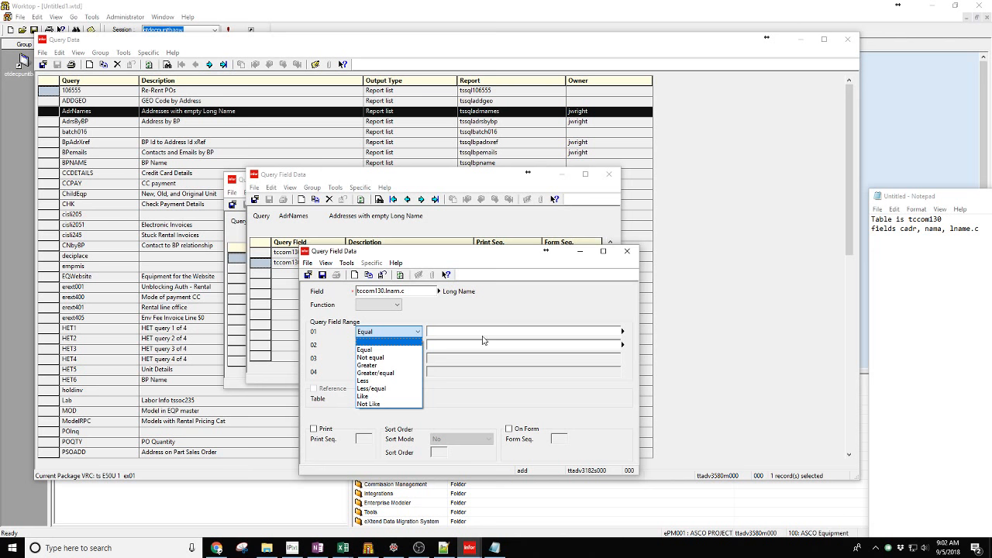
left_click(375, 342)
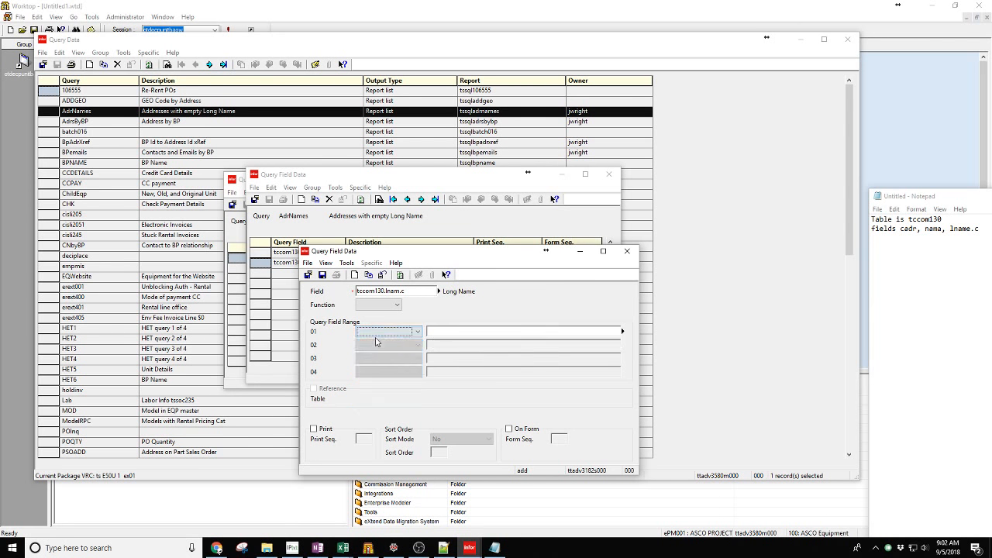
Step: Set the Long Name field to print with print sequence 3
left_click(314, 428)
left_click(359, 440)
type("3")
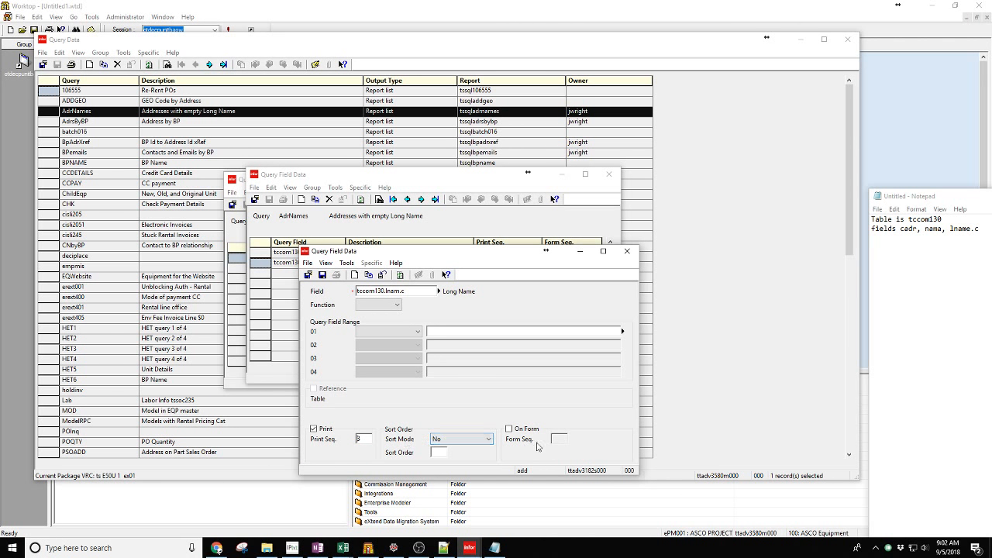
Step: Save and close the Long Name field record, and close the query field and query table windows
left_click(309, 274)
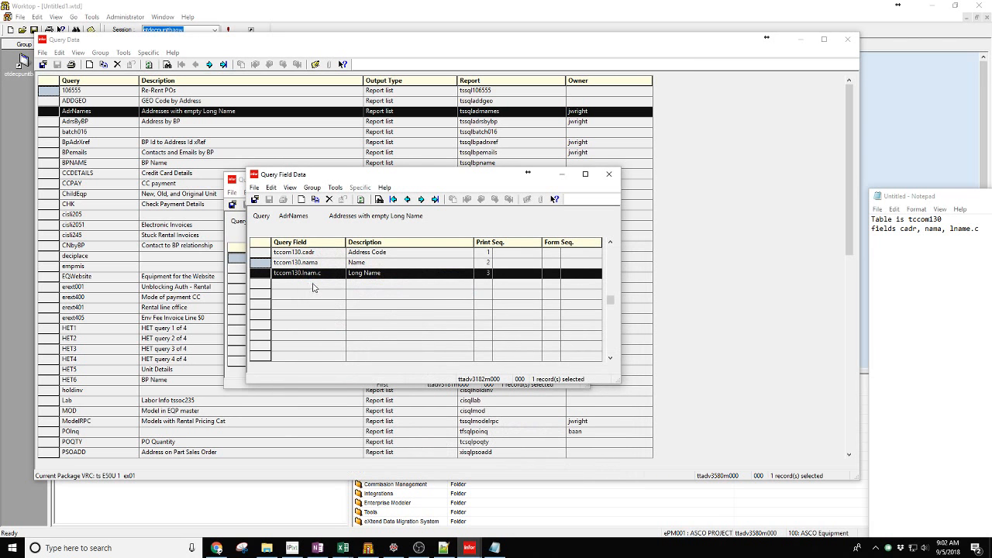
left_click(254, 199)
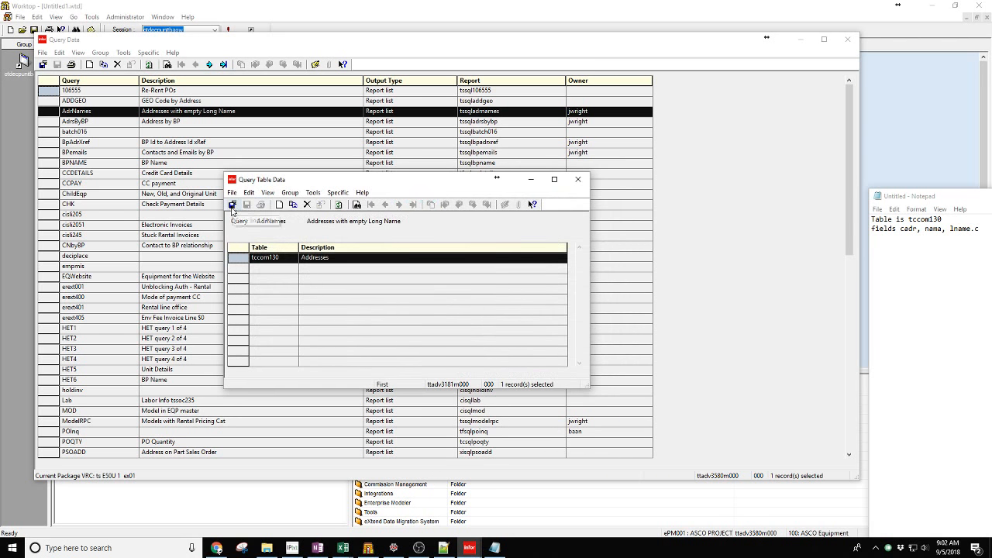
left_click(232, 204)
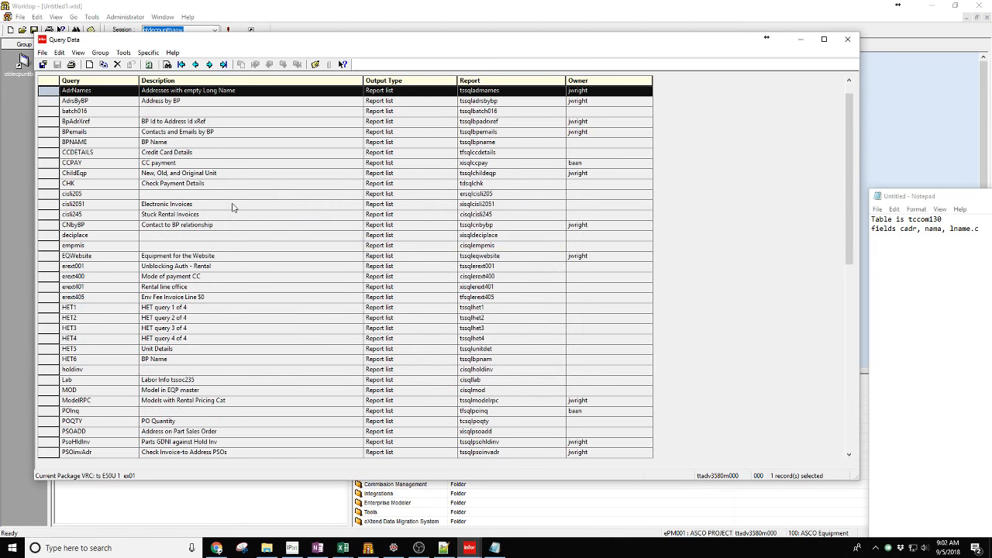
Step: Generate the query report for the AdrNames query
scroll(132, 256, "up", 1)
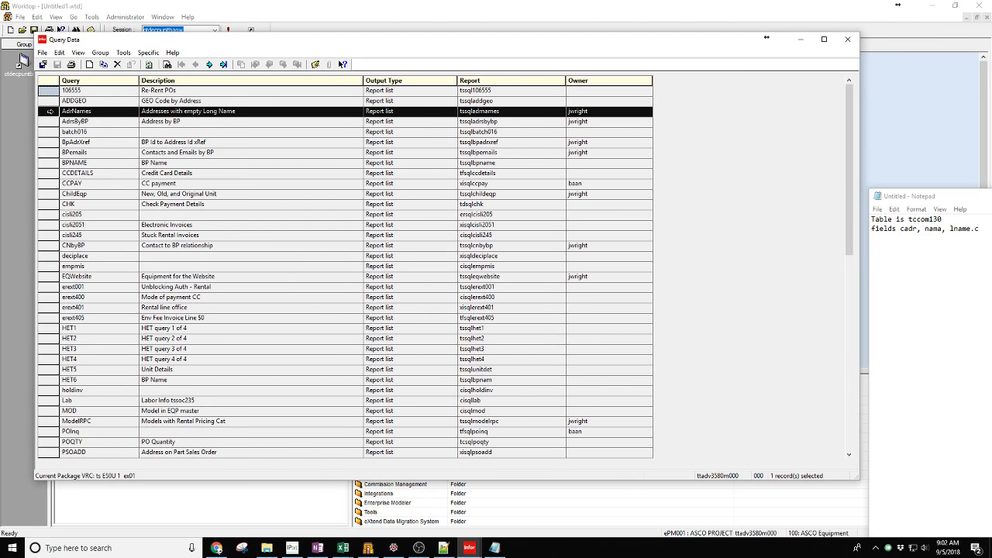
right_click(48, 111)
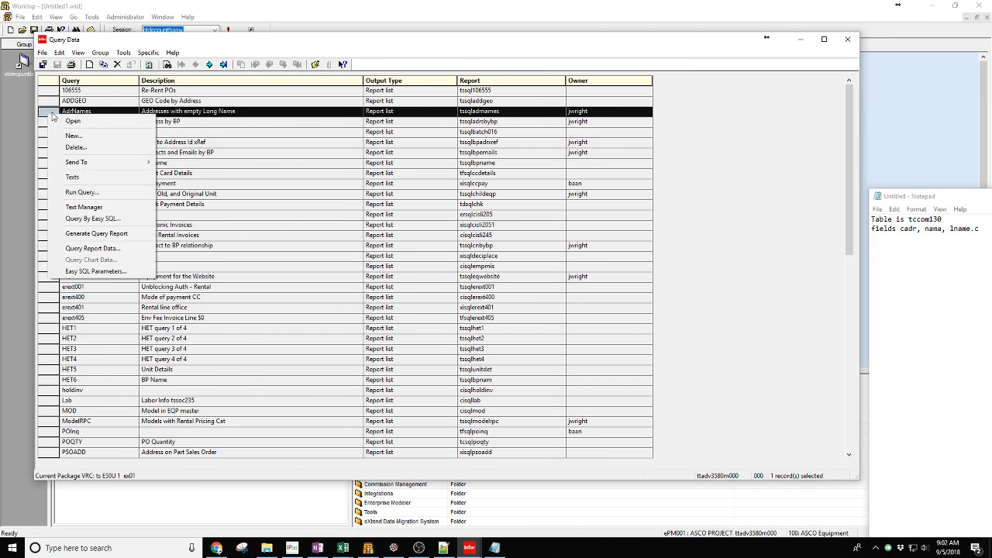
left_click(120, 237)
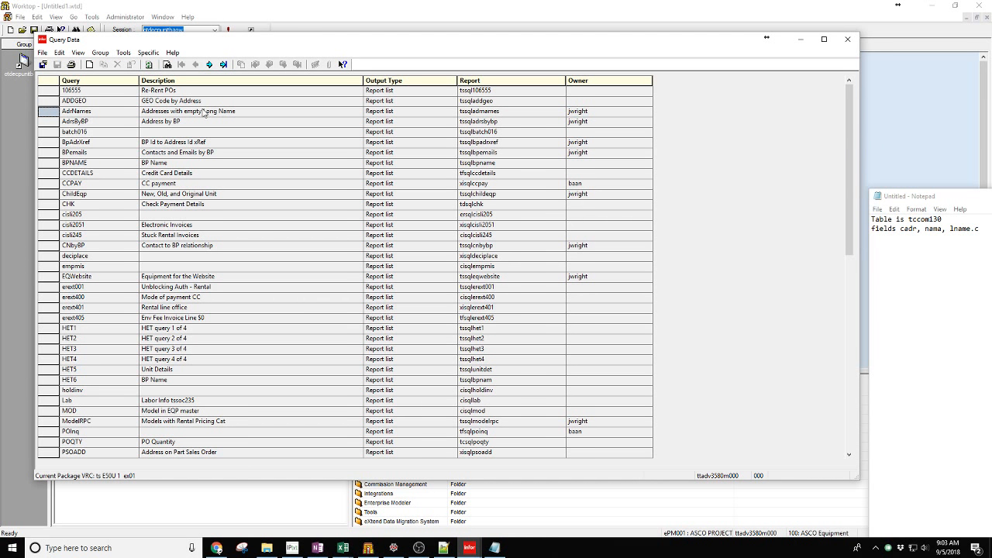
Step: Run the AdrNames query and execute it for company 100
left_click(148, 53)
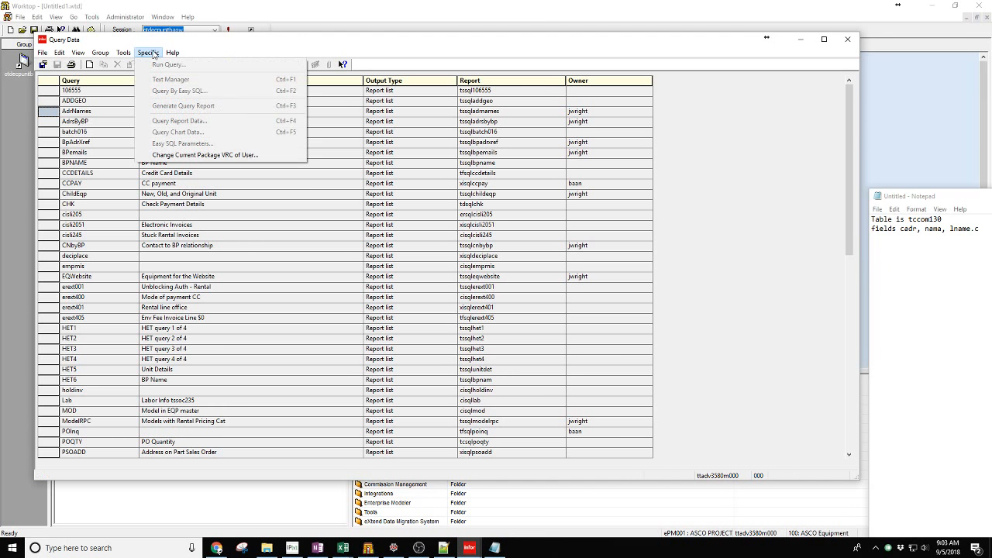
left_click(152, 52)
left_click(54, 111)
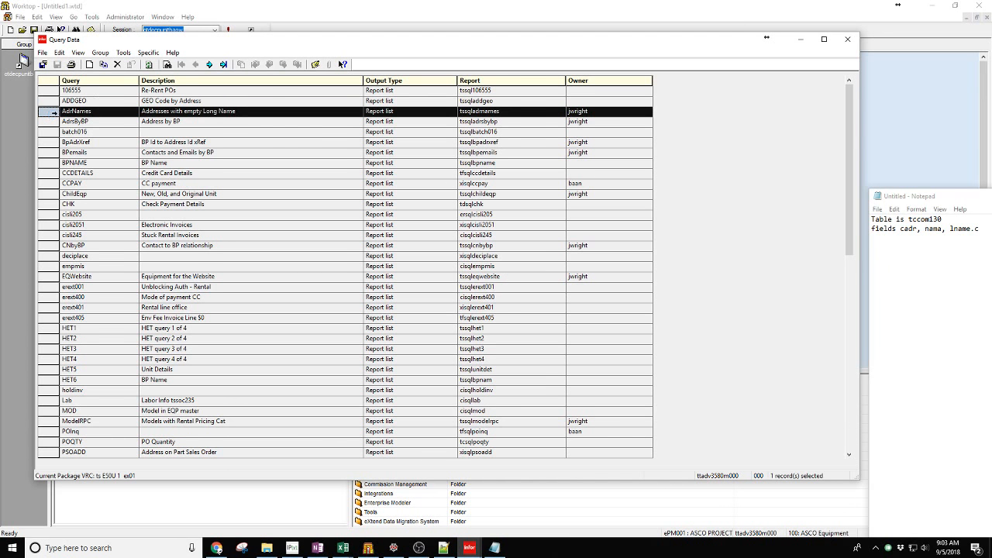
left_click(155, 54)
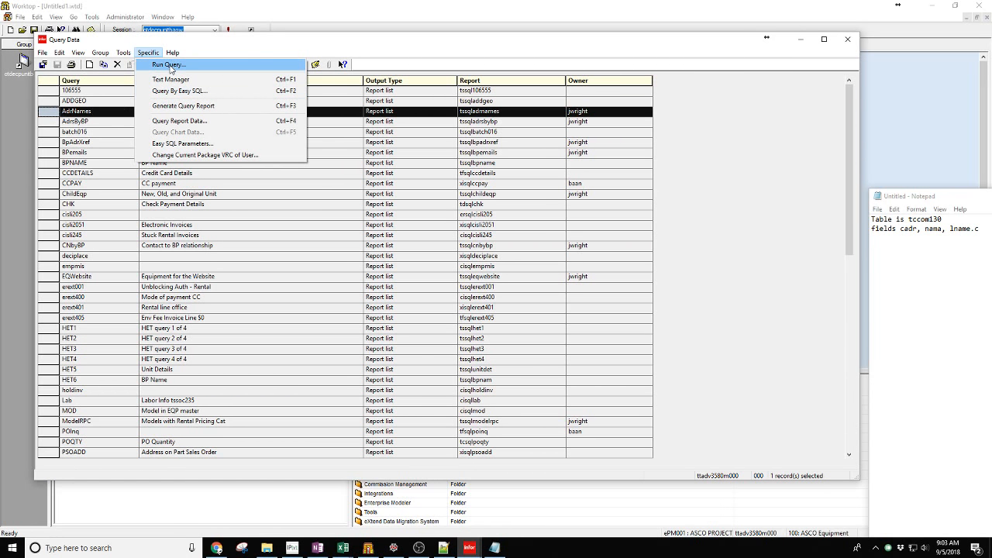
left_click(169, 65)
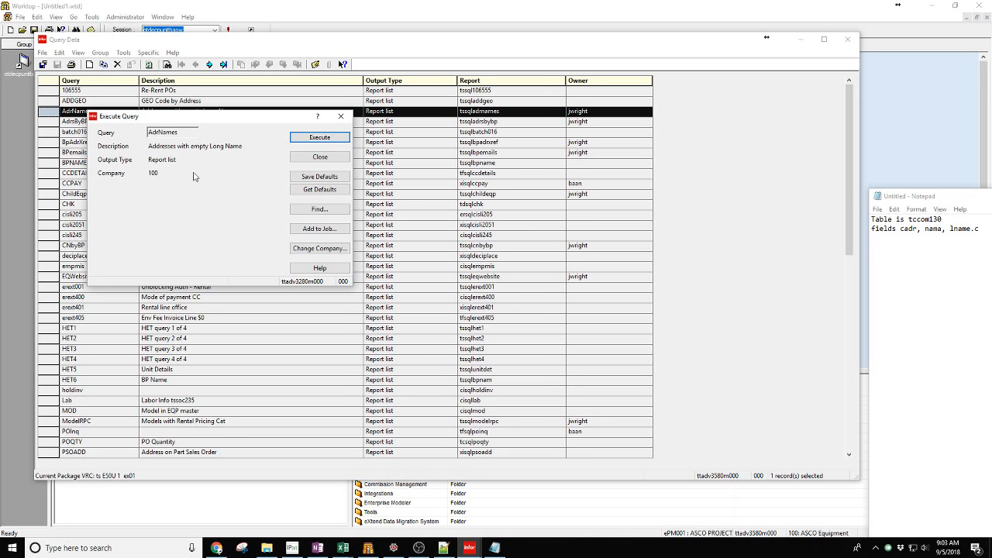
left_click(319, 138)
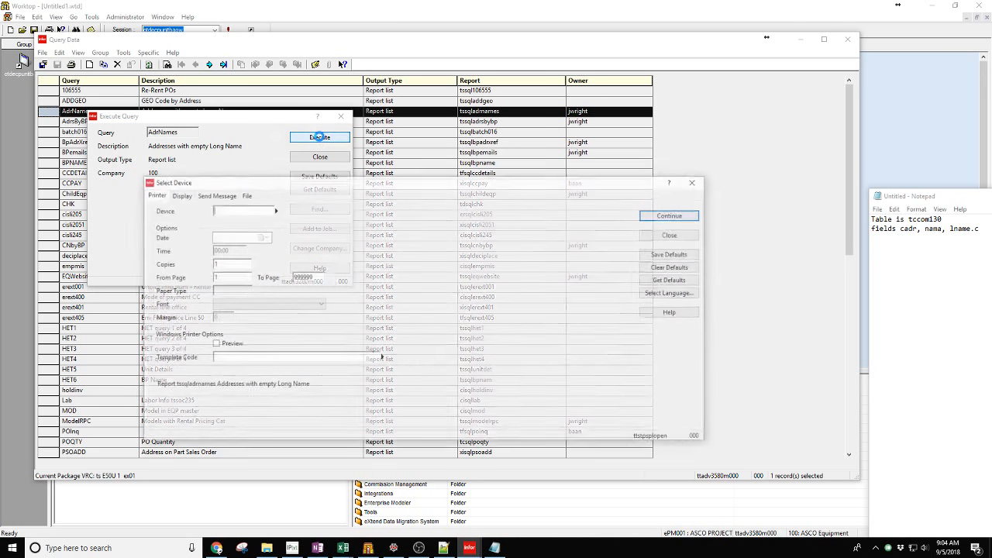
Step: Send the report to the file device B2WIN8.8 with its default output file and continue
left_click(246, 195)
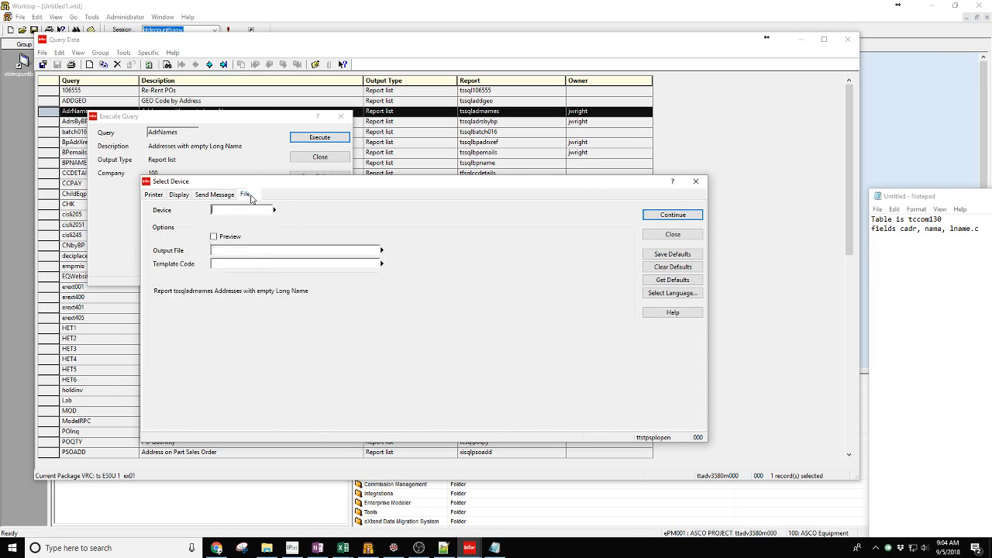
left_click(274, 210)
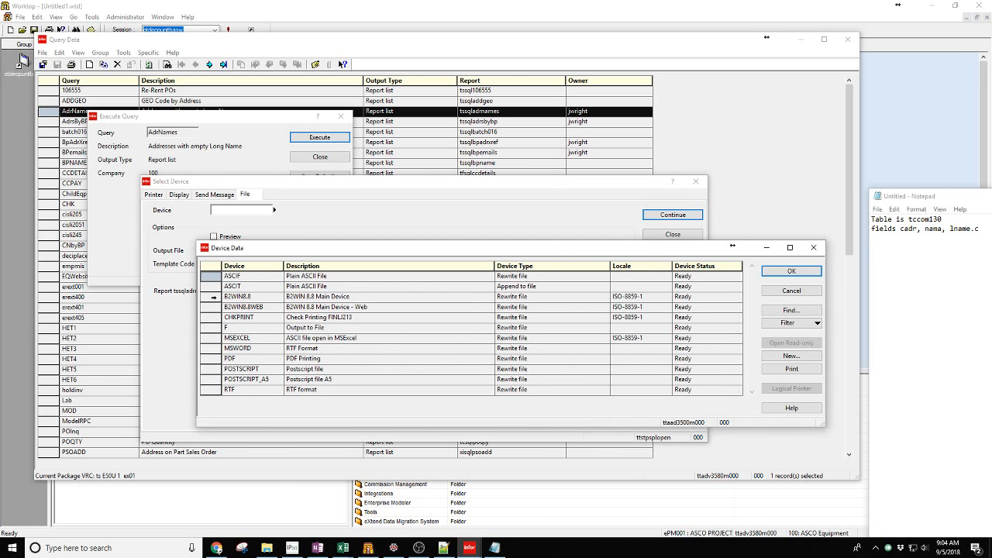
left_click(354, 297)
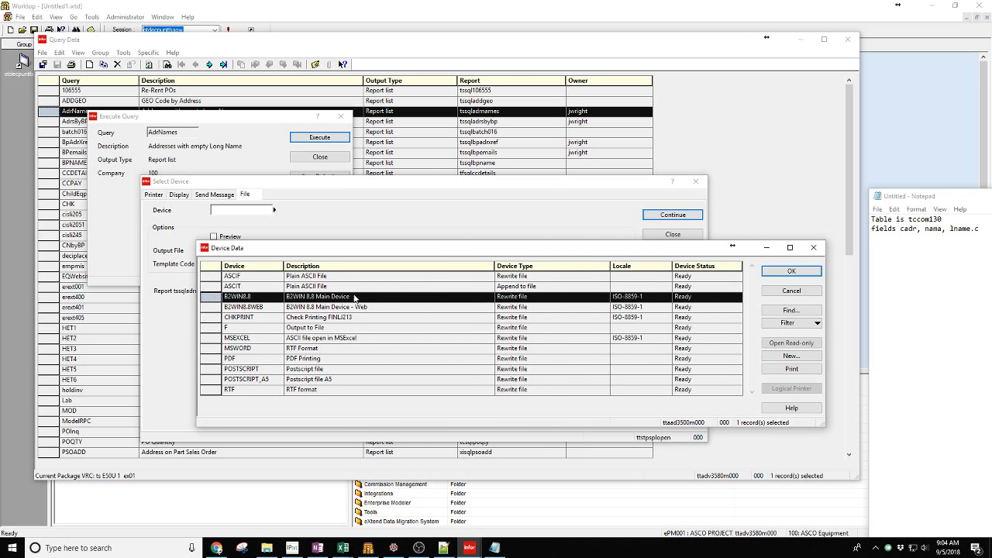
left_click(791, 273)
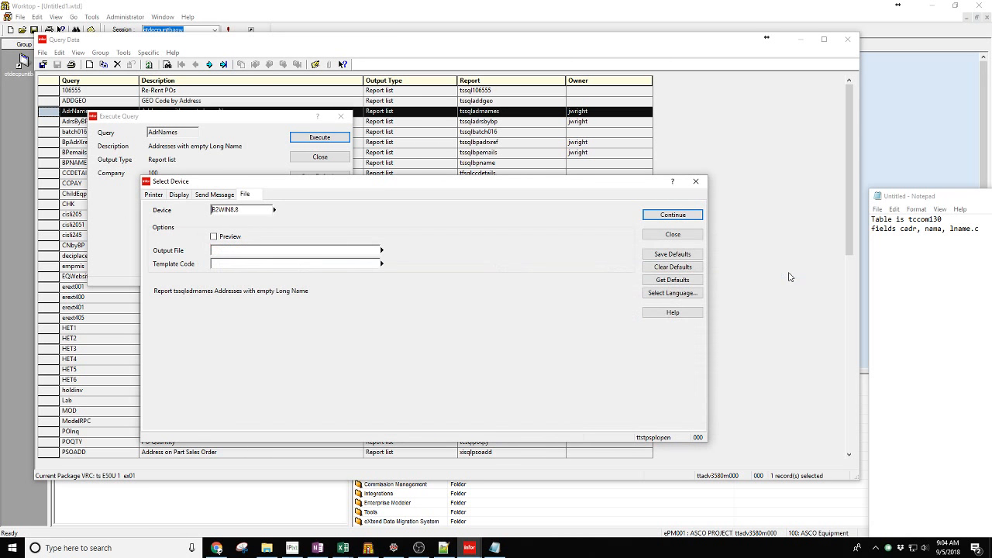
left_click(245, 249)
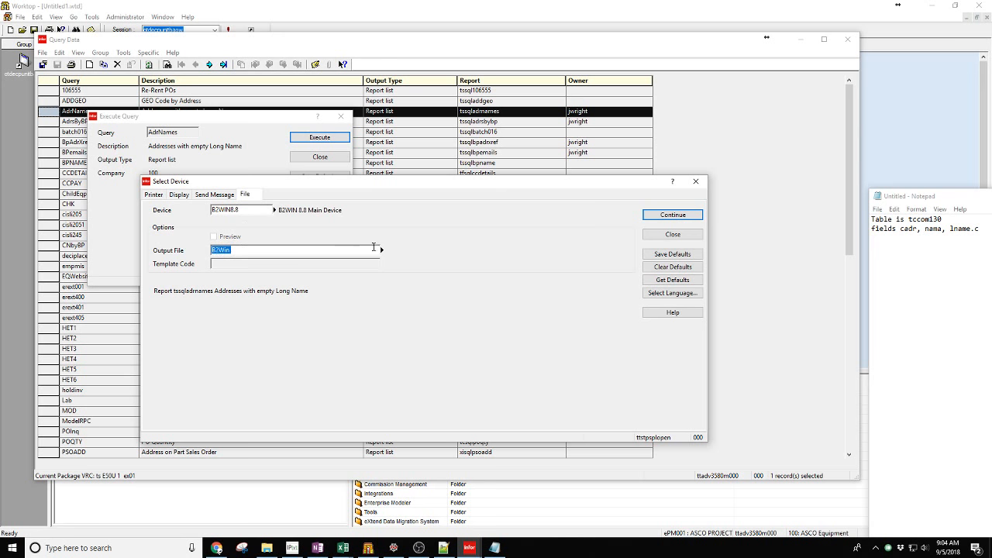
left_click(673, 215)
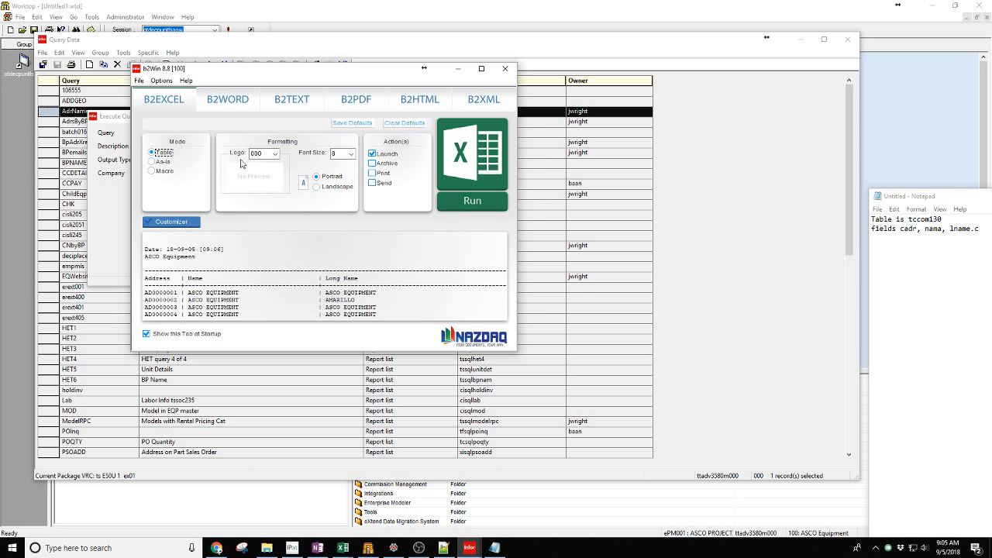
Step: Export the report to Excel in table mode with logo 000 and the launch action enabled
left_click(274, 154)
left_click(275, 154)
left_click(275, 155)
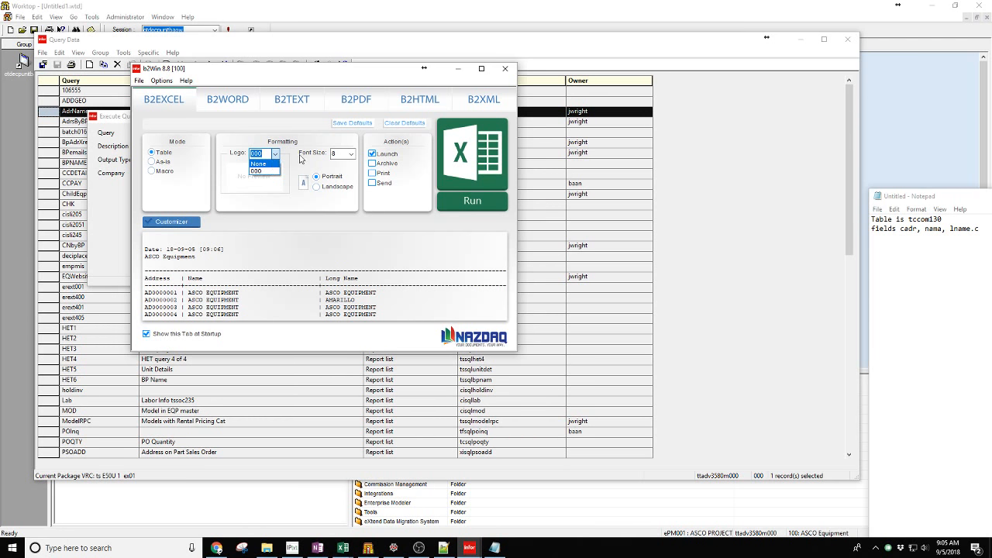
left_click(275, 155)
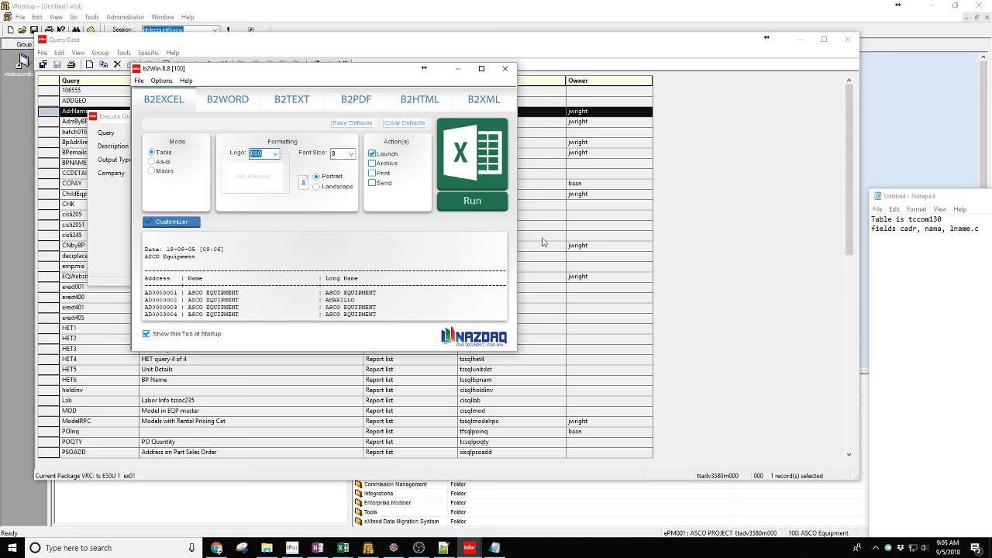
left_click(476, 203)
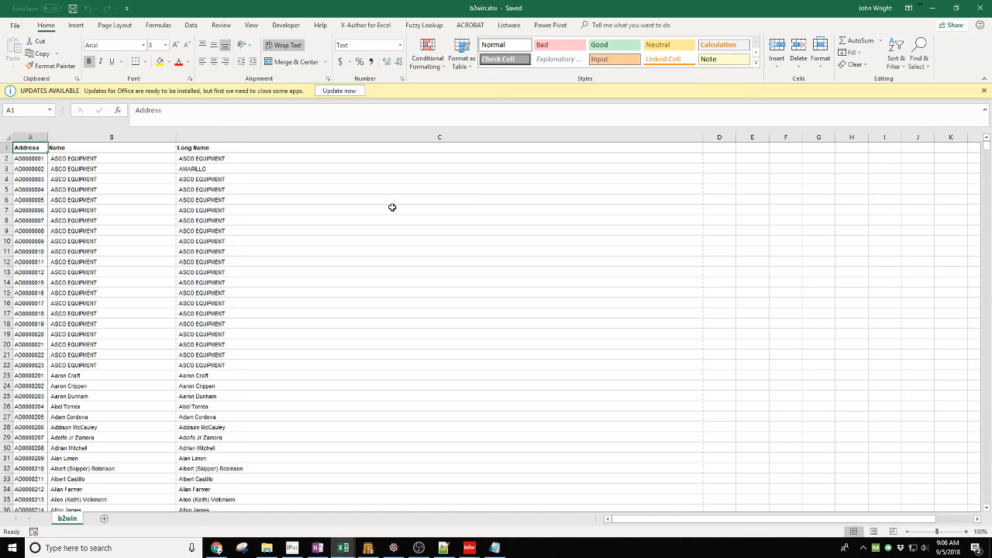
Step: Inspect the Address, Name and Long Name cells of the exported b2win.xlsx sheet in Excel for leading spaces
left_click(44, 170)
left_click(180, 170)
left_click(128, 222)
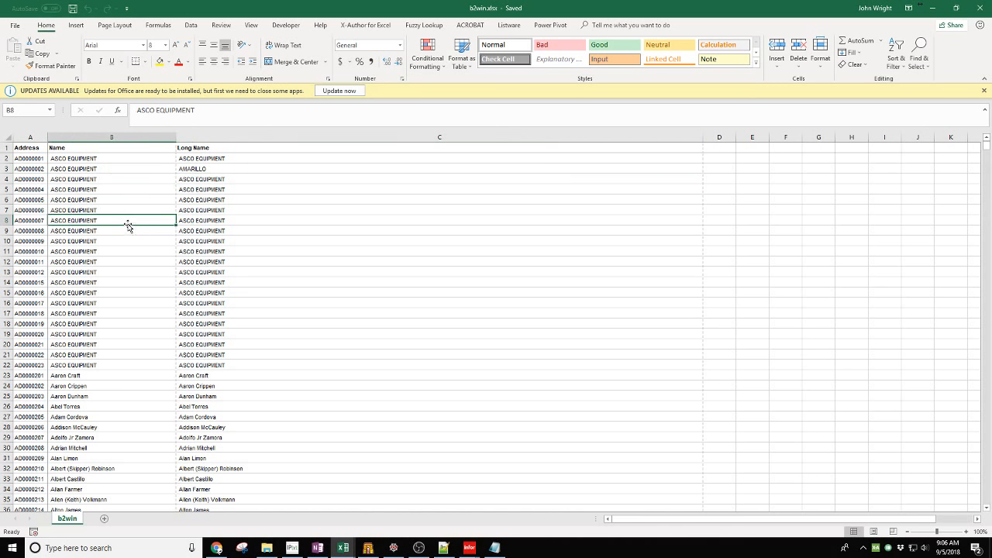
left_click(23, 168)
left_click(428, 219)
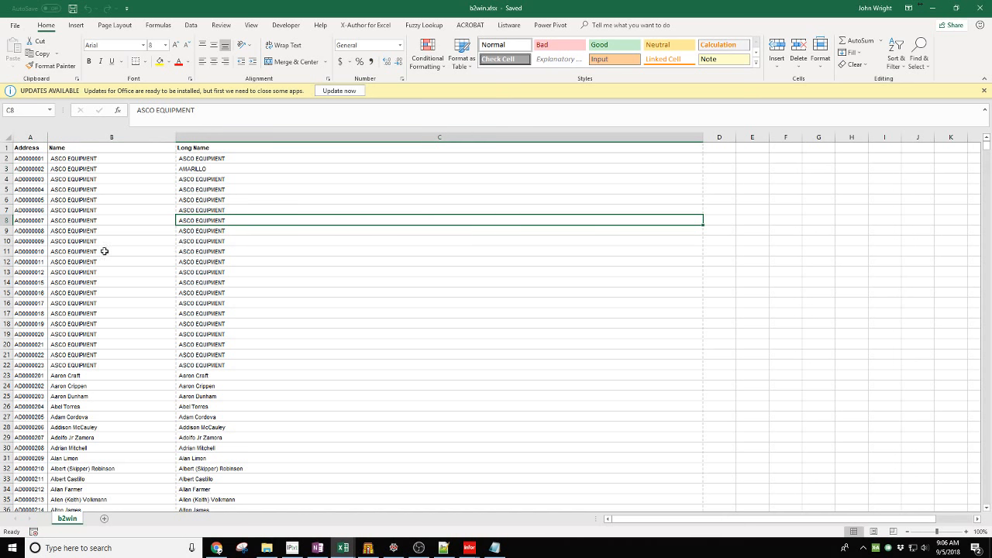
double_click(51, 158)
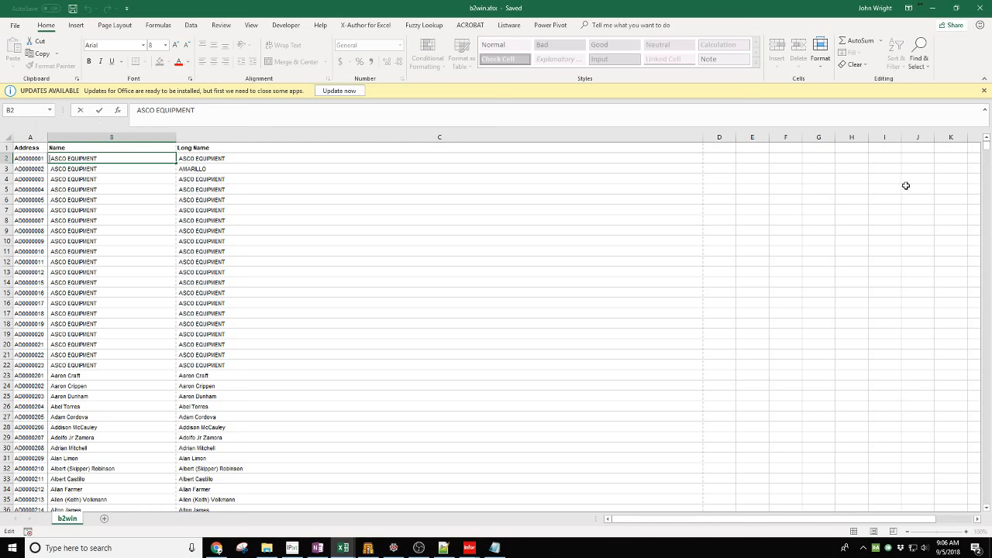
Step: Enter the formula =TRIM(A2) in cell D2 of the sheet
left_click(727, 160)
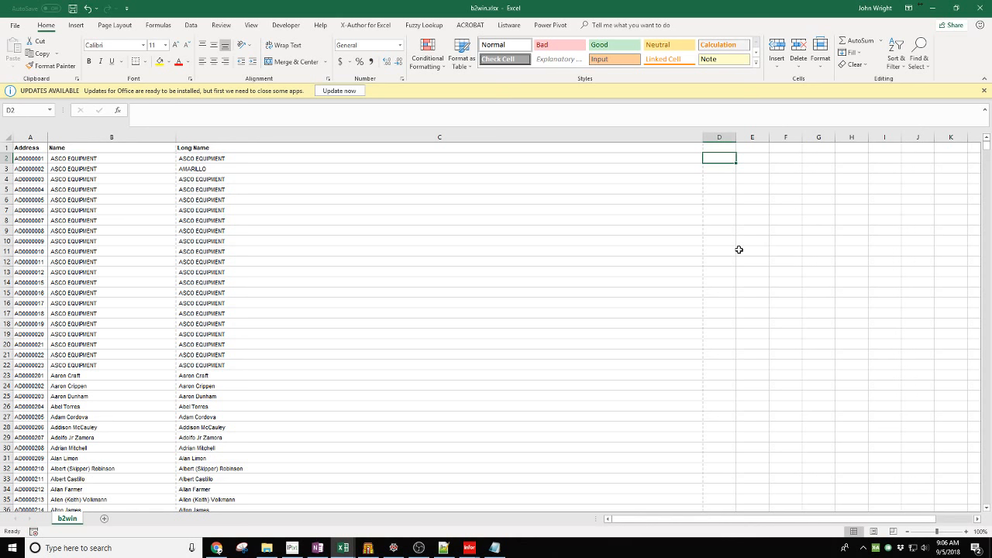
type("=trim(")
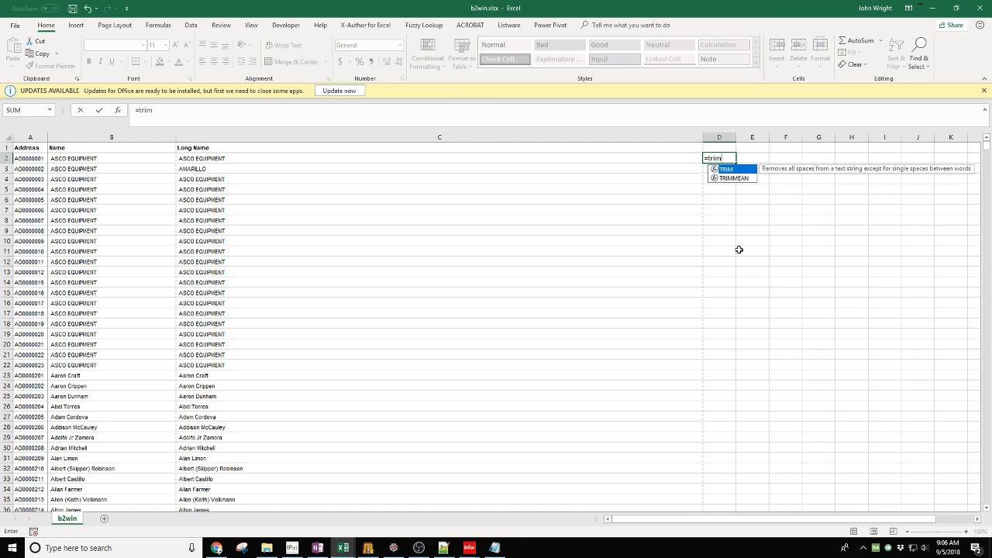
key("Left")
key("Left")
key("Left")
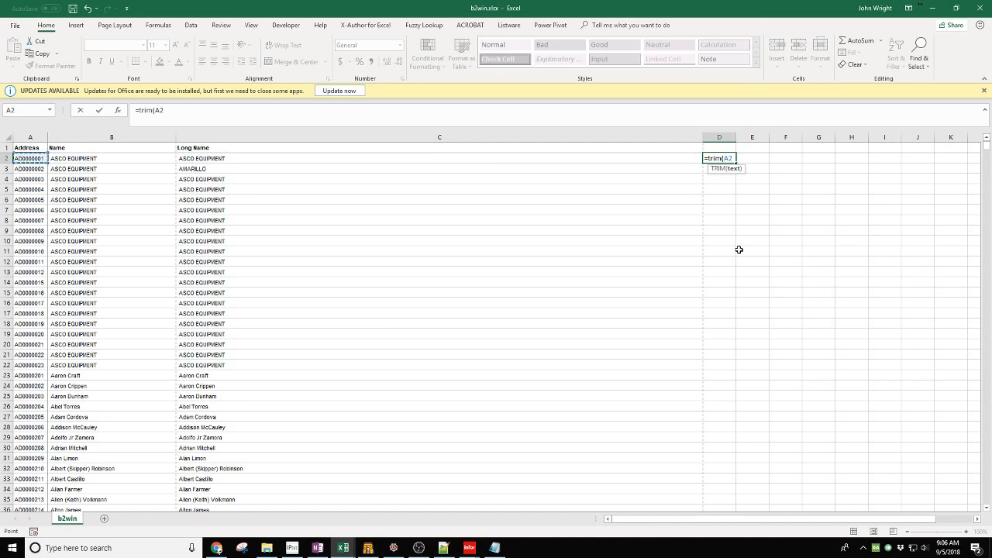
type(")")
key("Return")
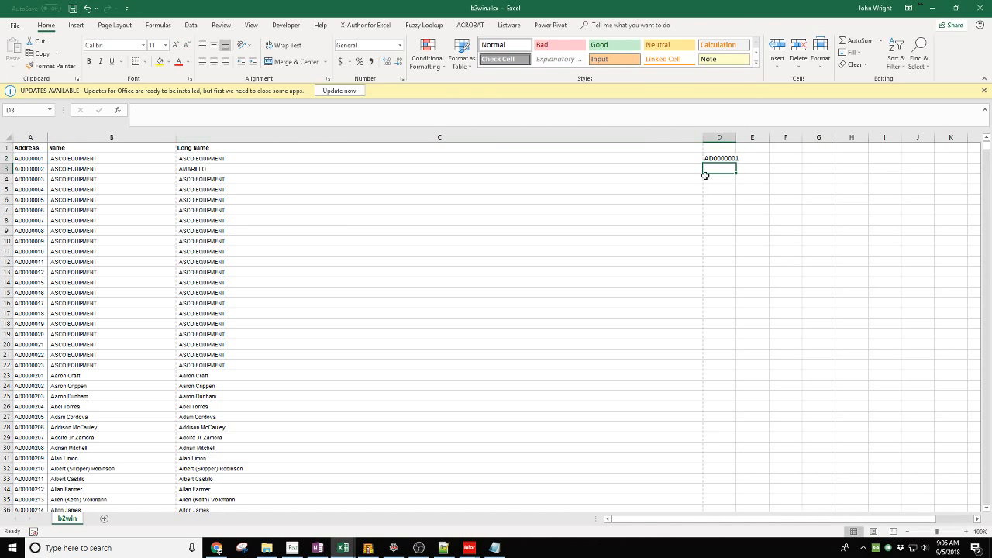
Step: Fill the TRIM formula from D2 across to column F and down all data rows, and autofit columns D to F
left_click(719, 158)
left_click_drag(735, 163, 804, 164)
double_click(803, 164)
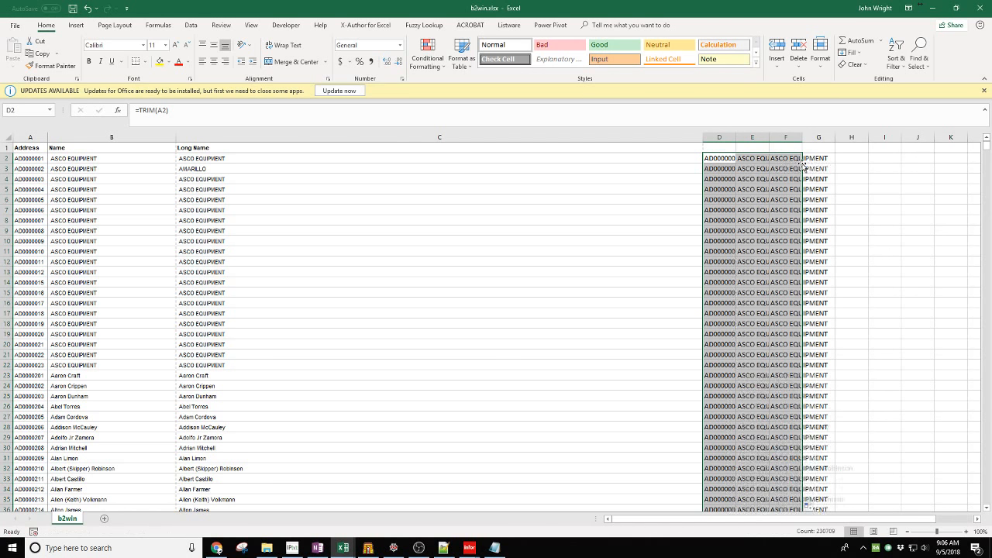
left_click_drag(719, 137, 803, 138)
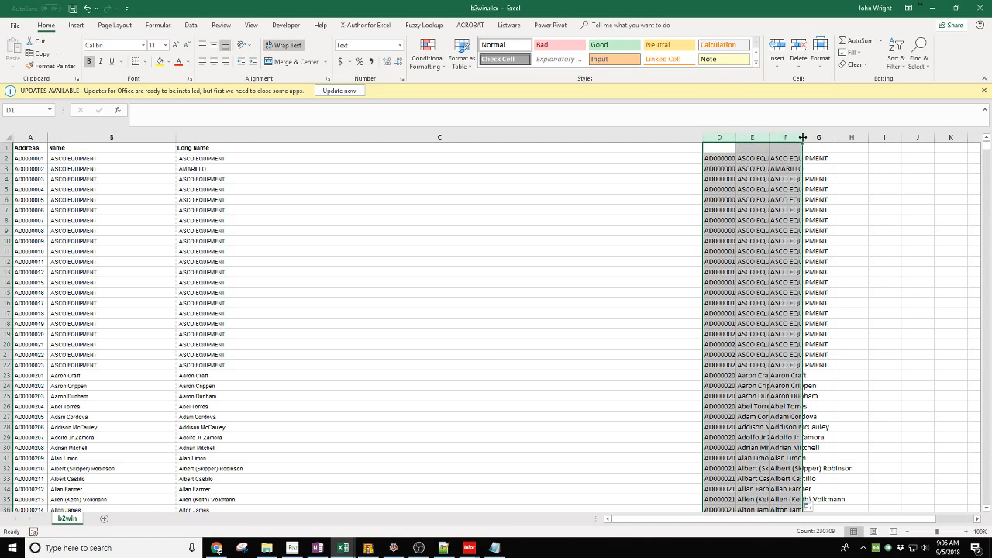
double_click(803, 137)
Step: Copy the trimmed results from D2 down to the last row of column F and paste them as values starting at A2
left_click(726, 160)
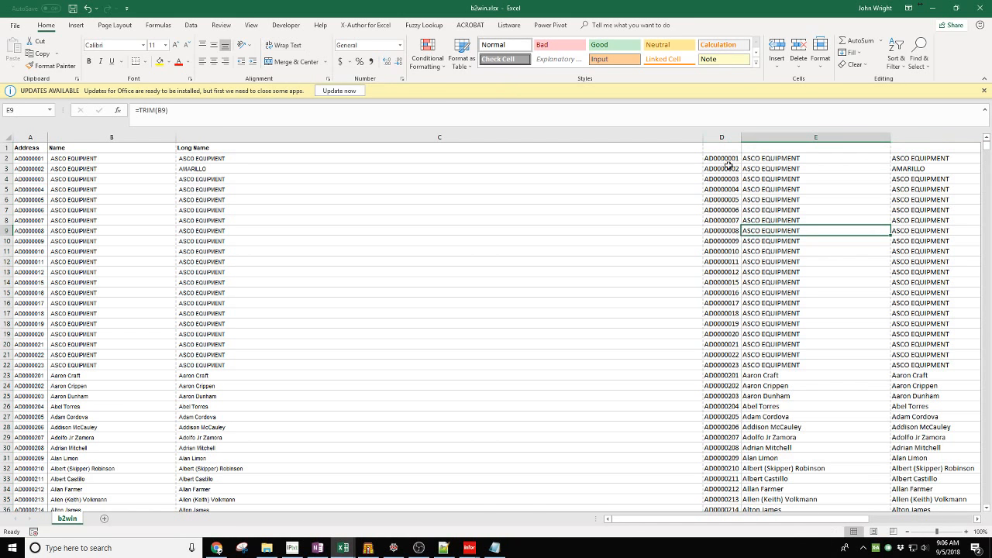
key("ctrl+shift+Right")
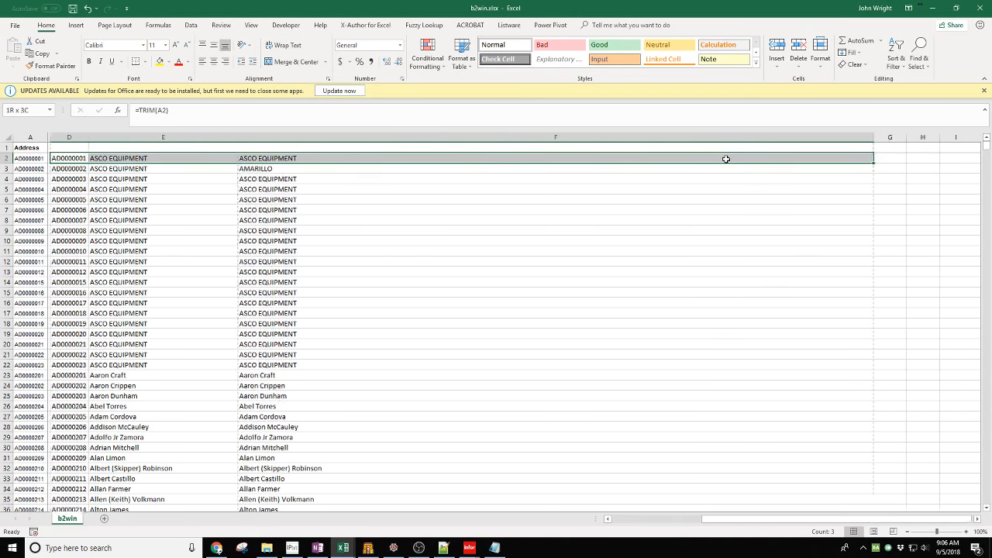
key("ctrl+shift+Down")
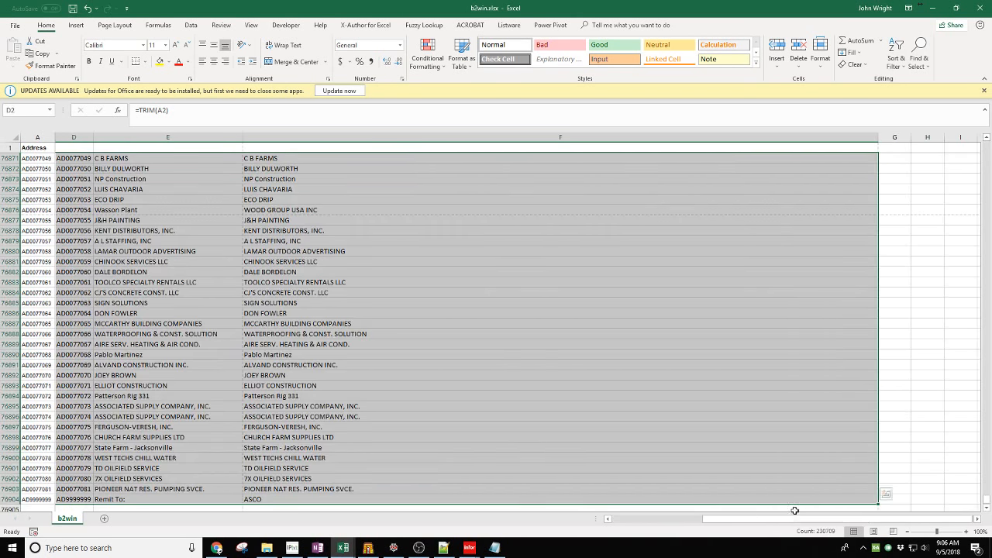
left_click_drag(986, 500, 987, 146)
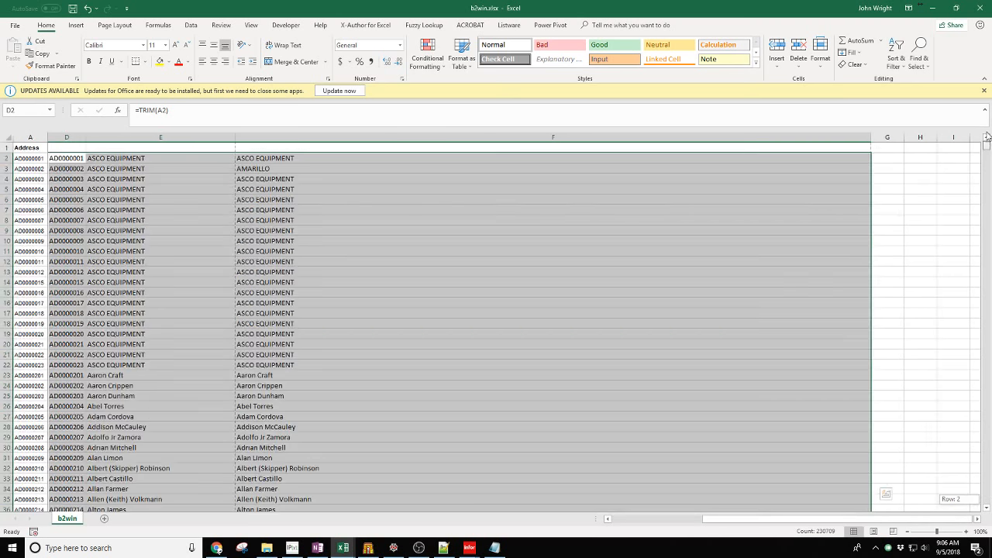
left_click_drag(860, 519, 653, 518)
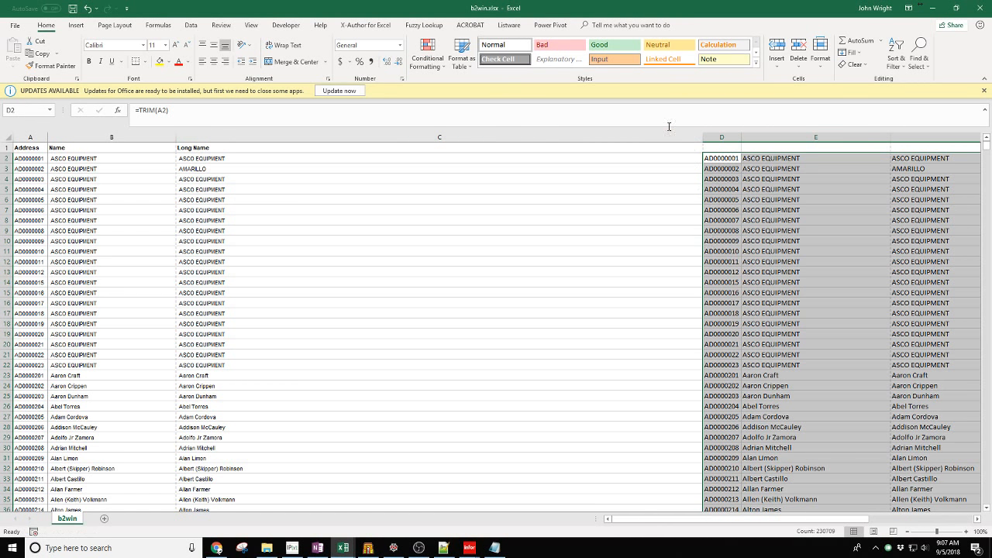
right_click(727, 158)
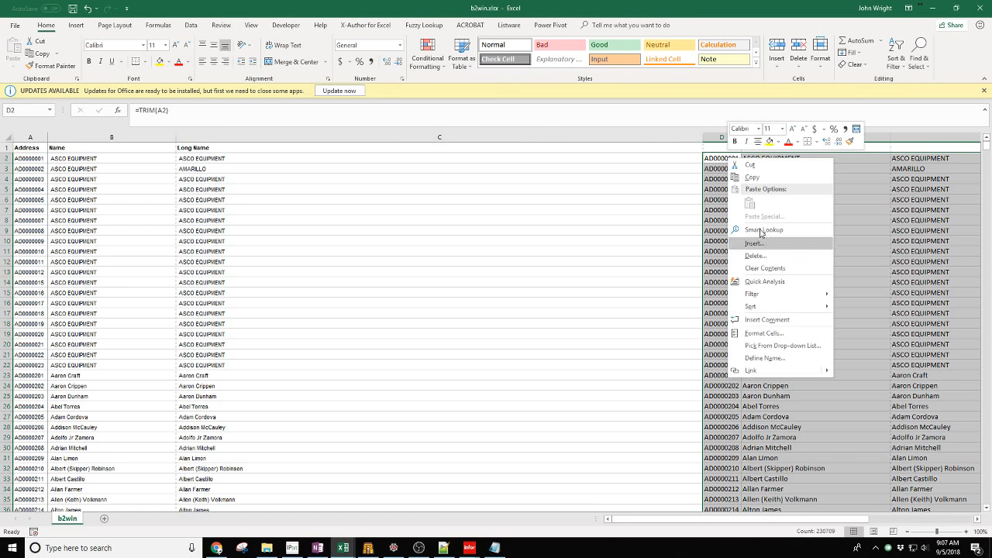
left_click(753, 179)
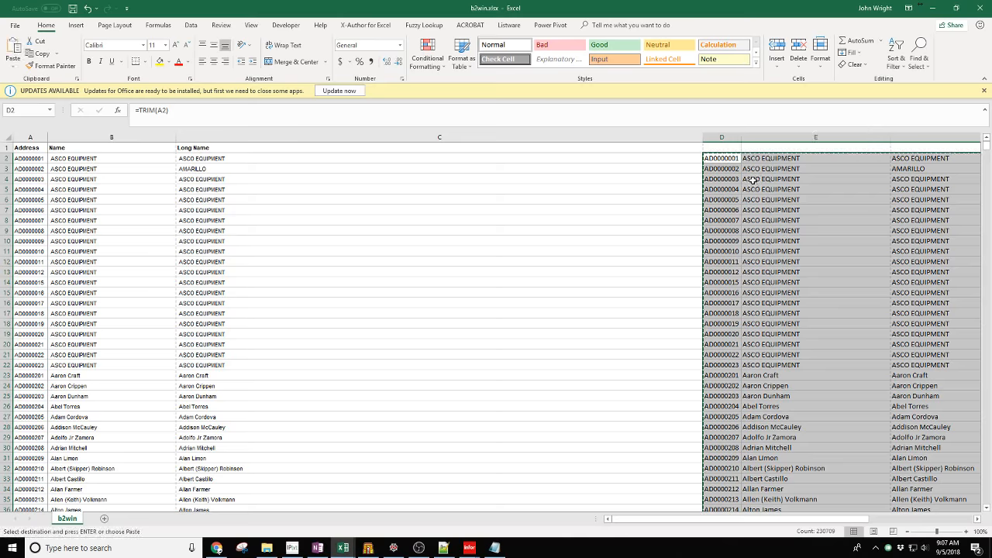
left_click(30, 158)
right_click(29, 160)
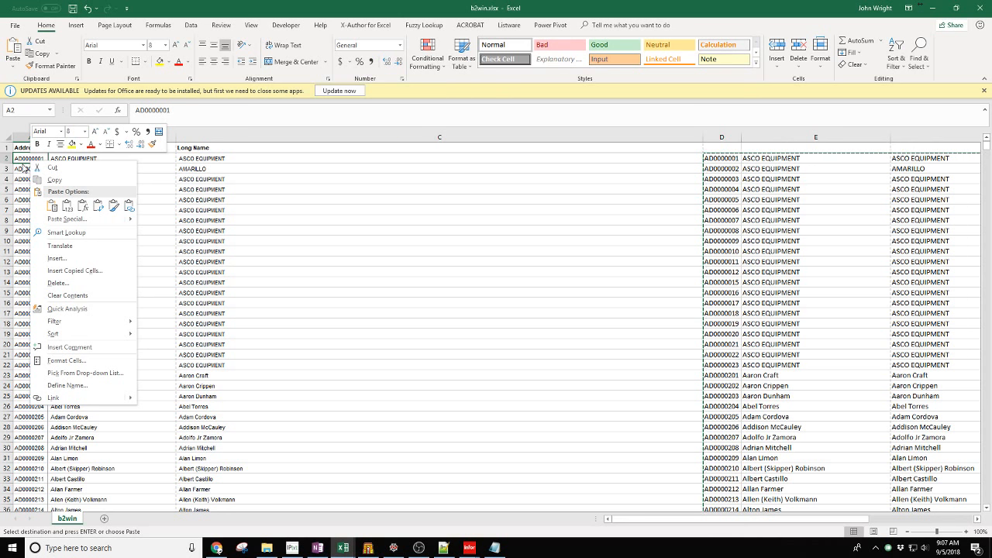
left_click(67, 207)
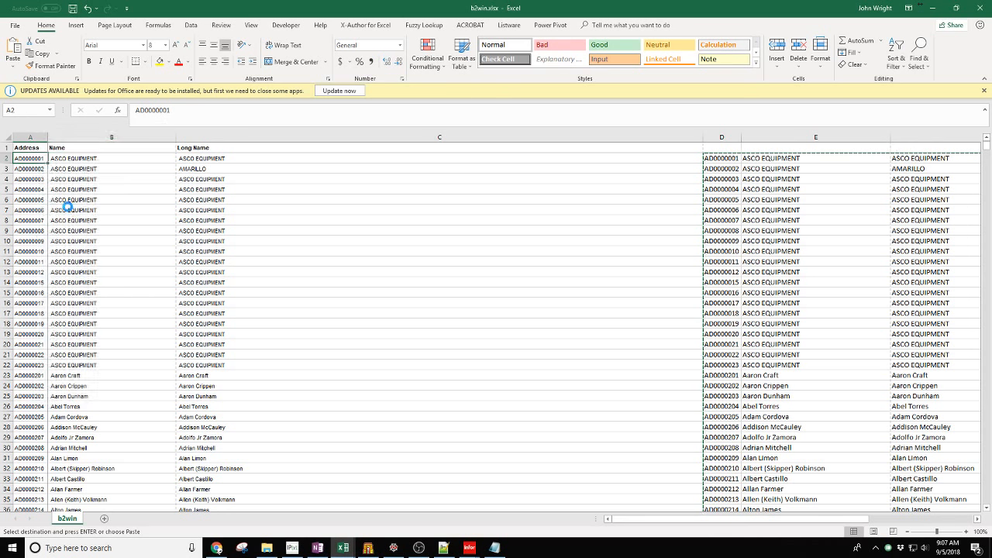
Step: Clear the contents of helper columns D to F and cancel the copy selection
left_click_drag(733, 136, 944, 134)
key("Delete")
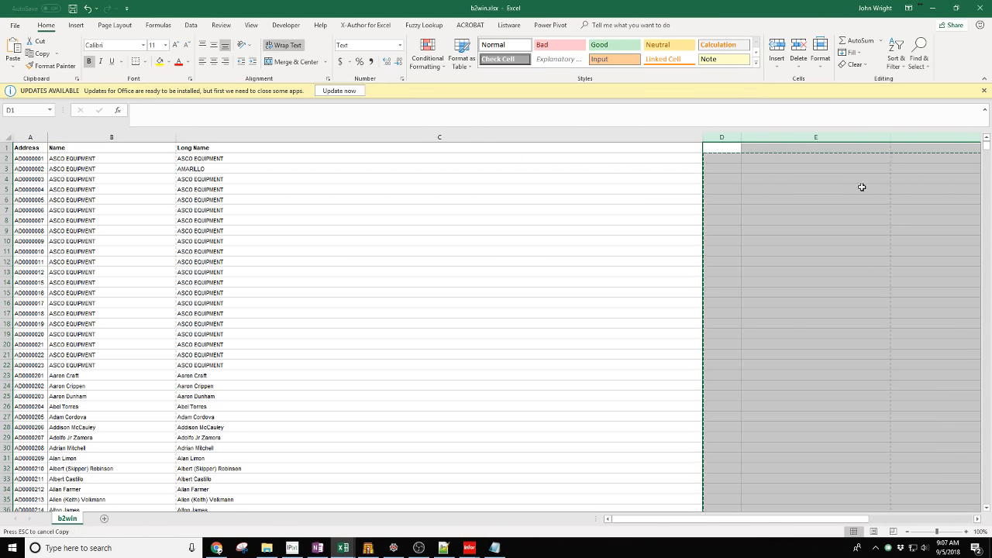
key("Escape")
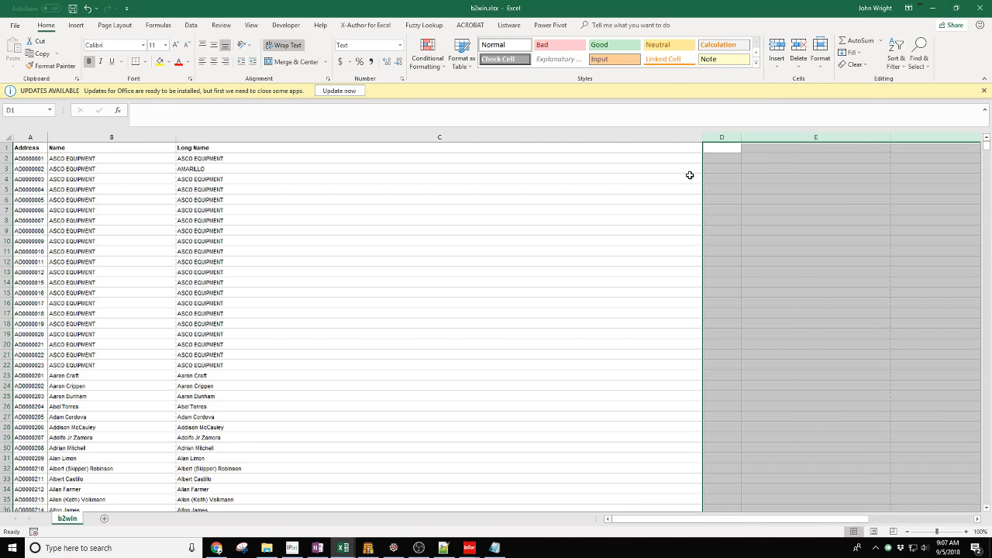
left_click(505, 191)
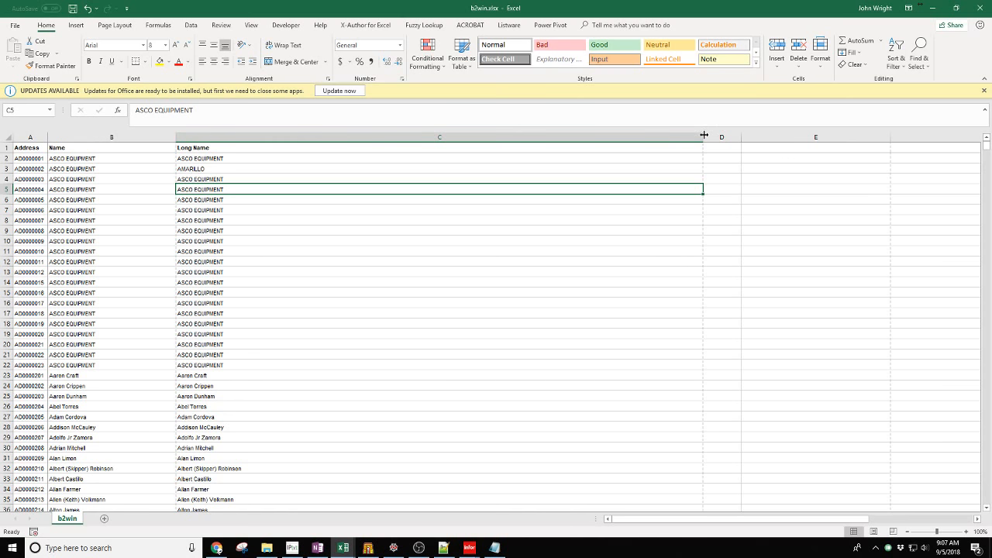
left_click_drag(704, 135, 702, 135)
left_click(84, 229)
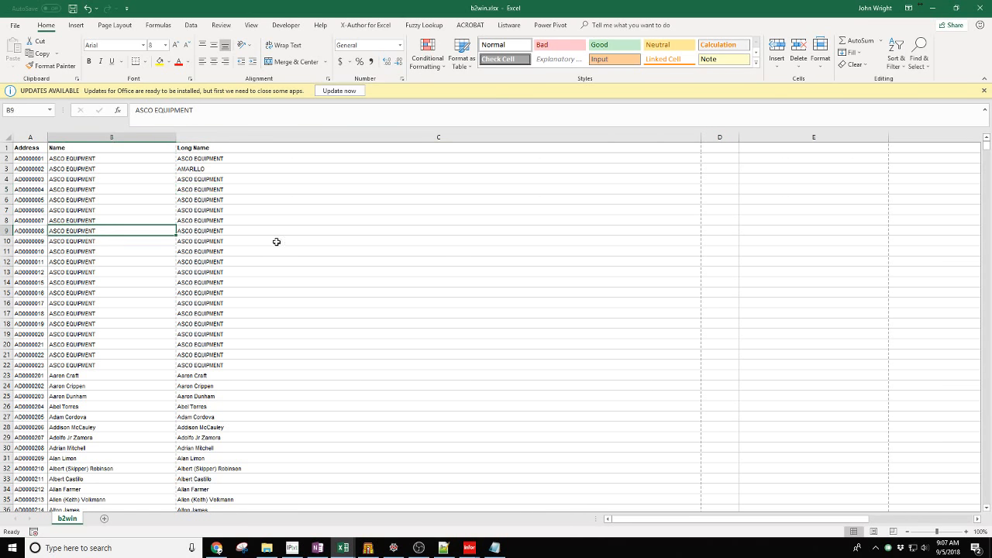
scroll(147, 364, "down", 20)
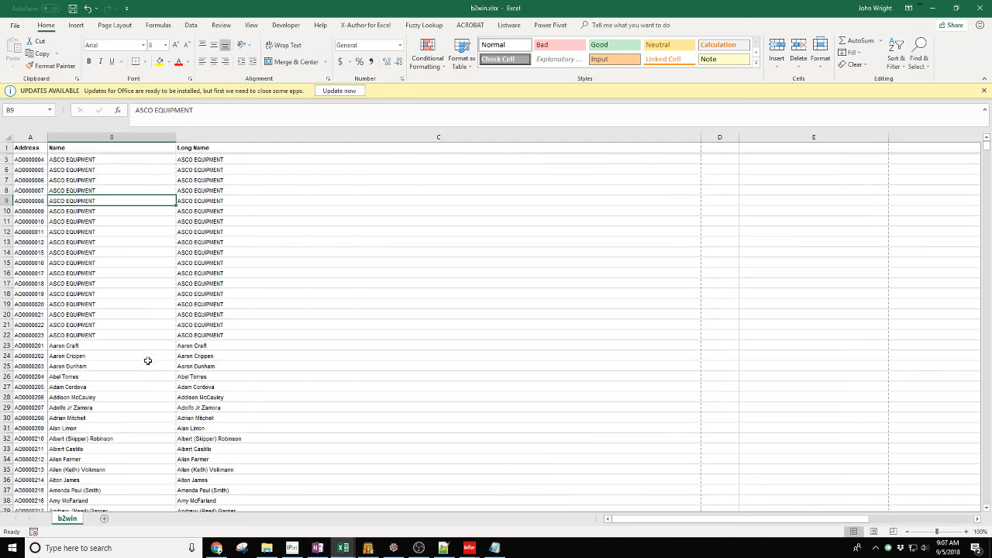
scroll(144, 355, "up", 20)
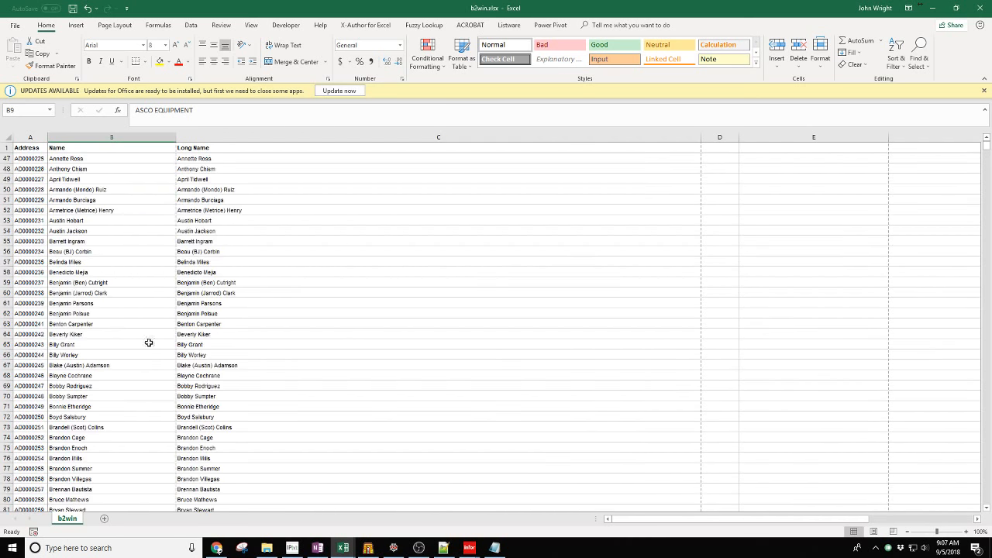
Step: Turn on filtering for header row 1 of the b2win sheet
left_click(4, 148)
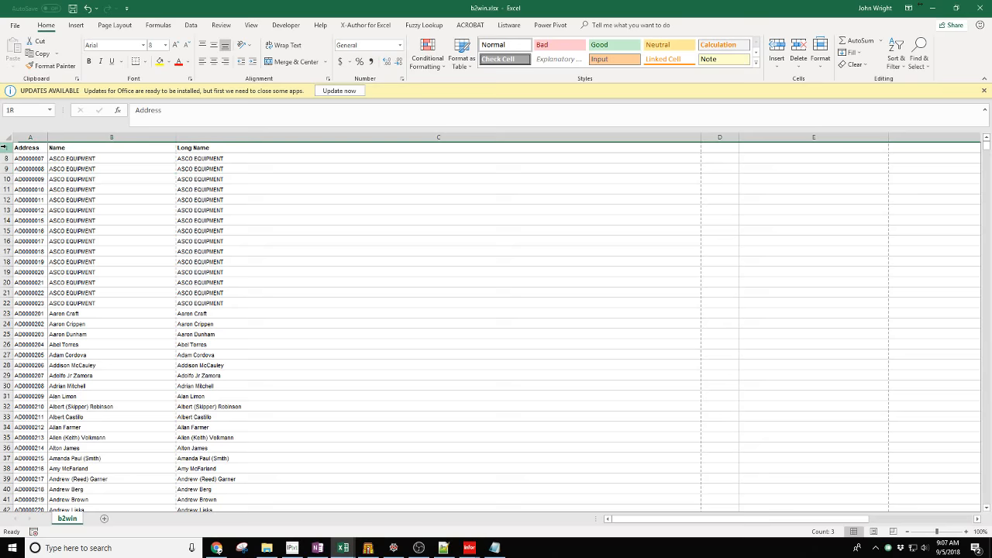
left_click(190, 25)
left_click(418, 52)
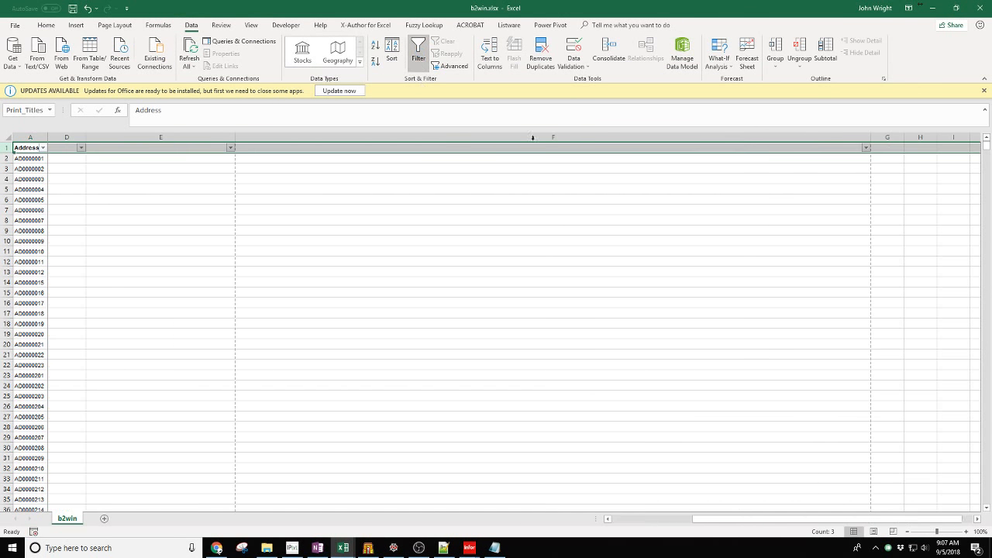
left_click(860, 149)
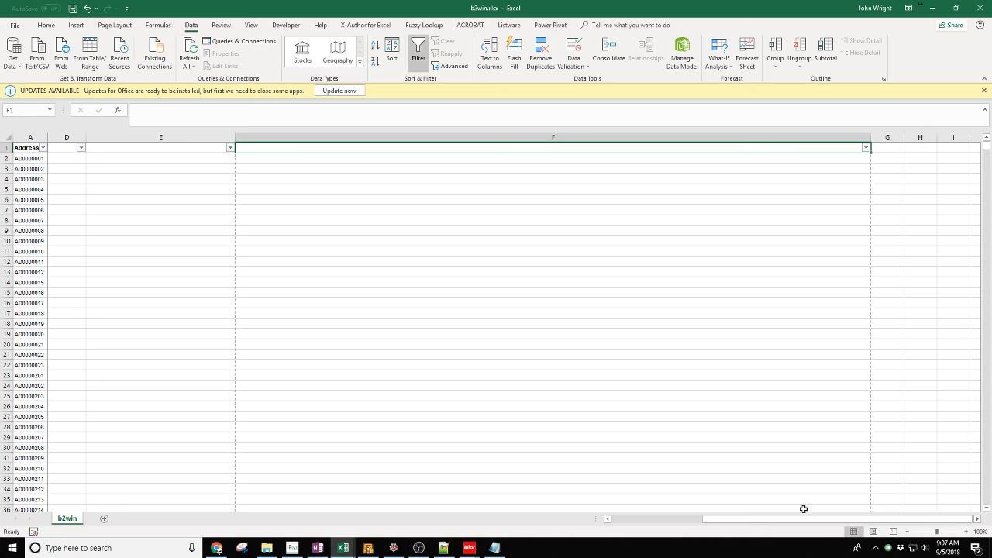
left_click(635, 520)
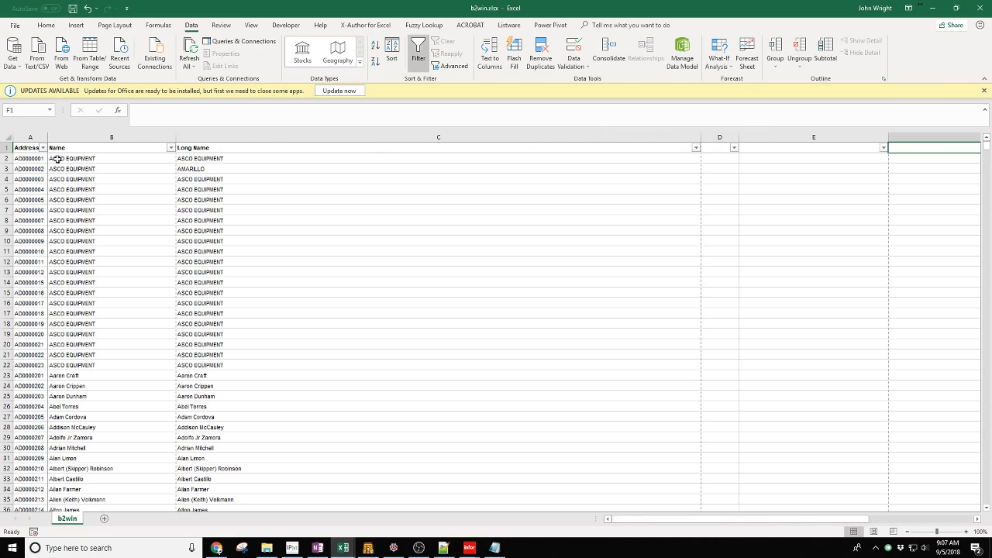
left_click(634, 187)
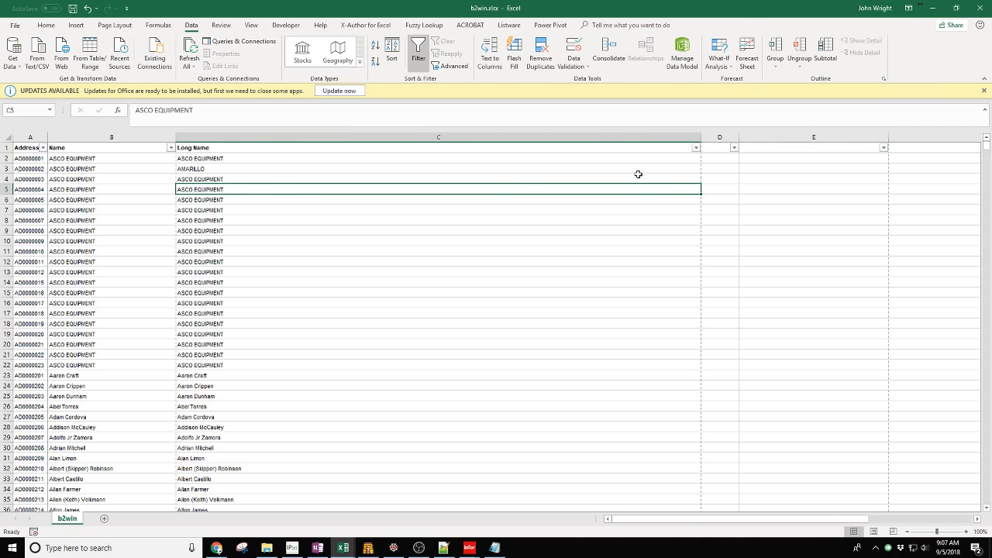
Step: Filter the Long Name column to show only blanks and look through the remaining addresses
left_click(696, 148)
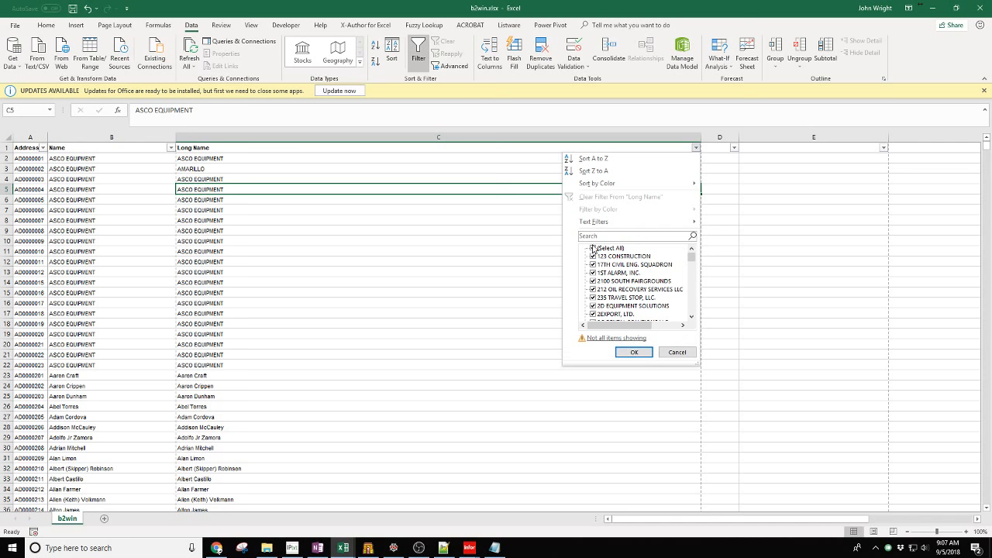
left_click(593, 249)
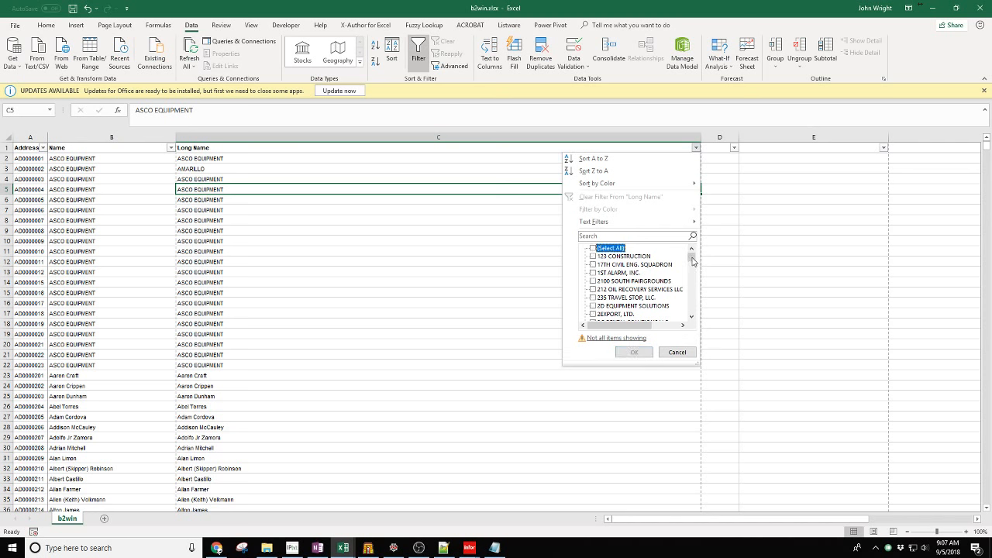
left_click_drag(691, 259, 691, 312)
left_click(601, 314)
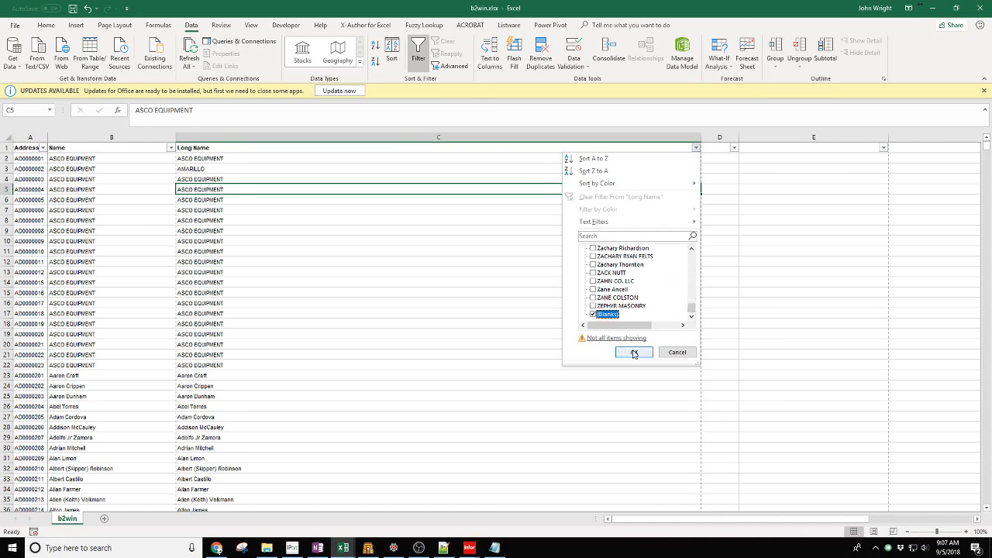
left_click(634, 352)
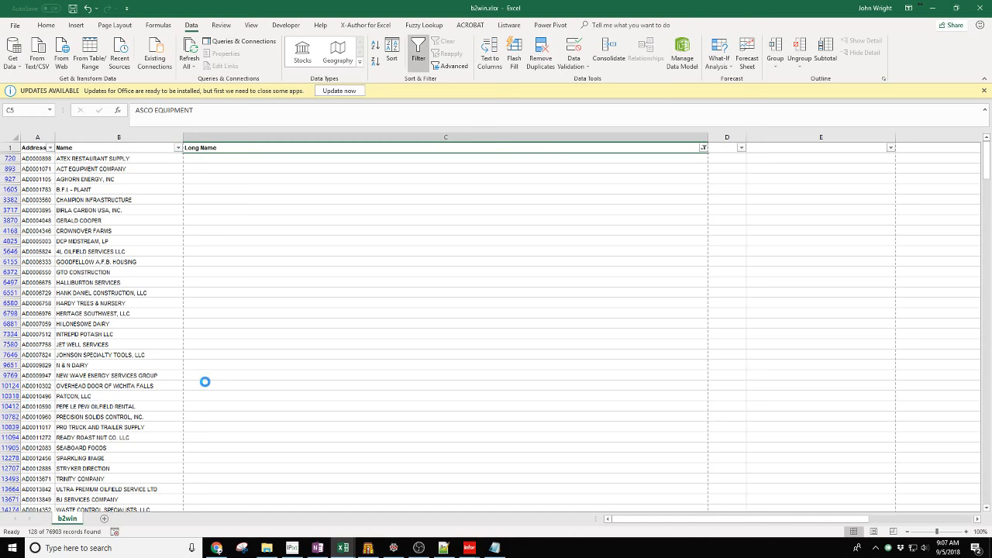
scroll(197, 446, "down", 4)
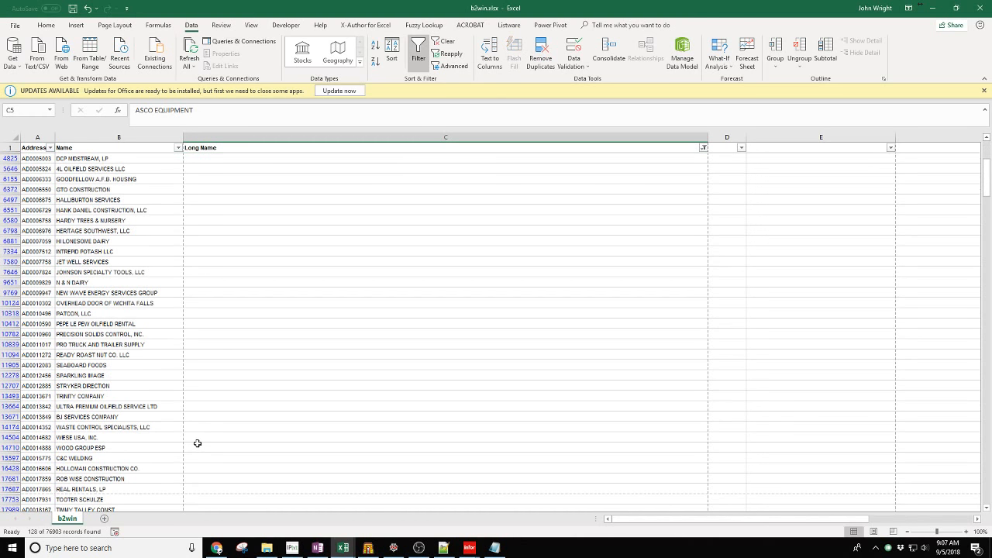
scroll(198, 444, "down", 8)
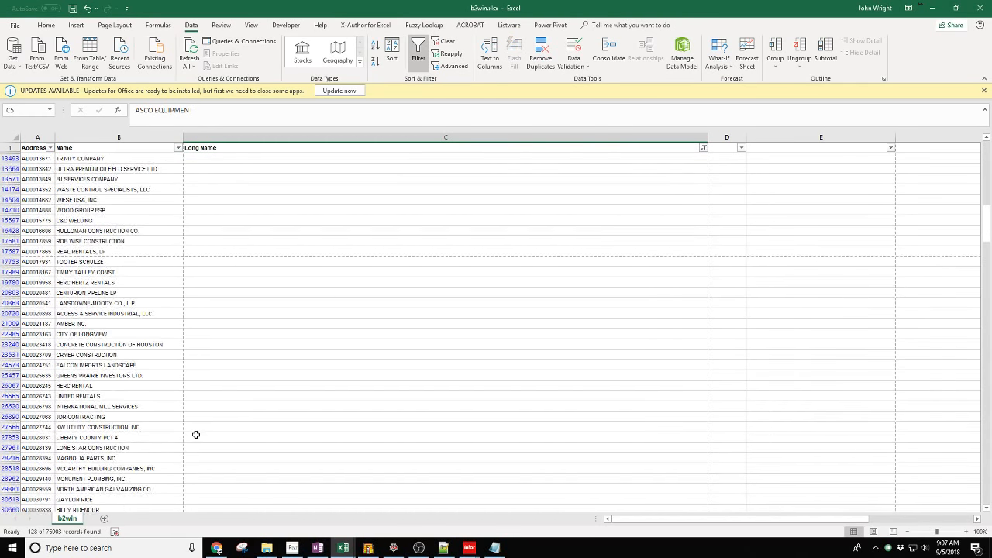
scroll(194, 442, "down", 6)
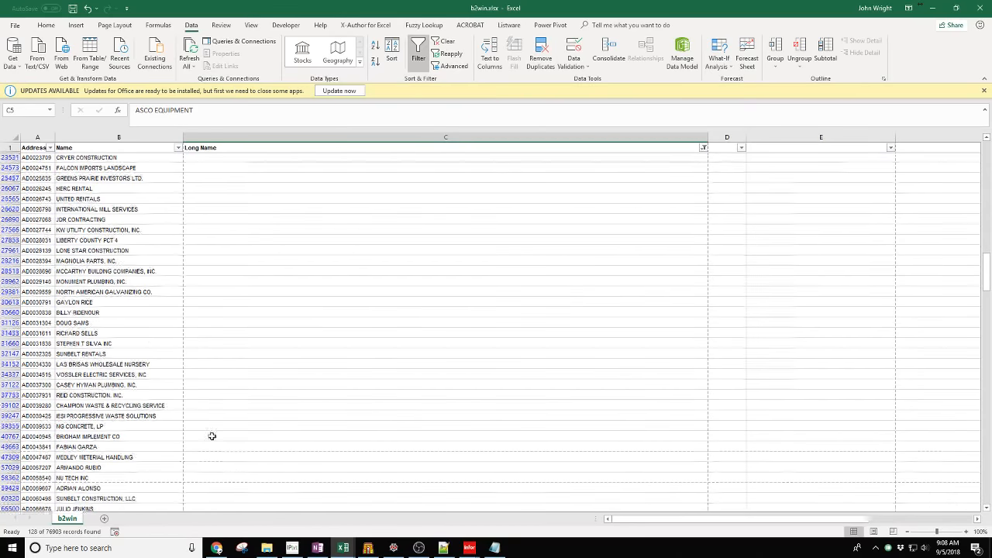
left_click_drag(979, 286, 967, 112)
left_click(268, 179)
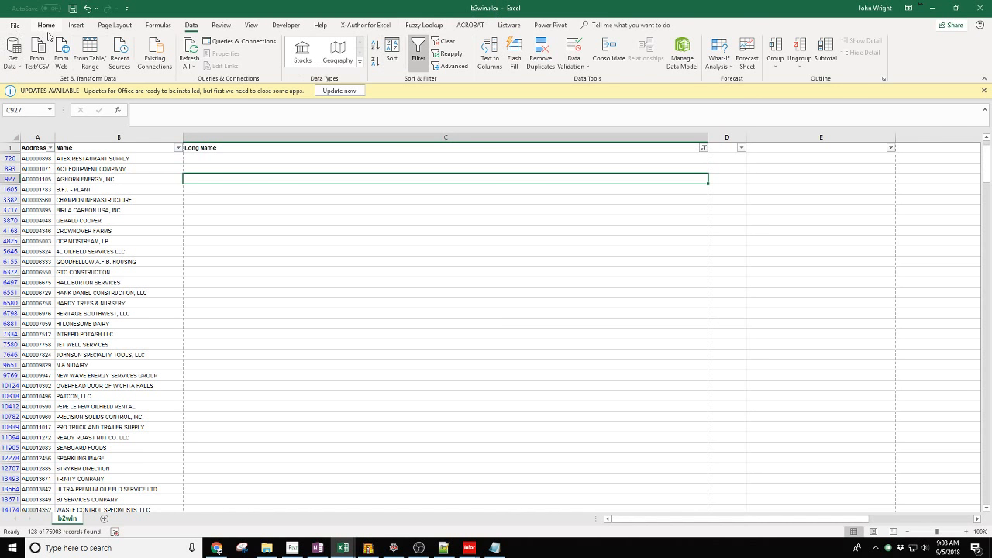
Step: Switch to Infor, close the b2Win export window and bring up the Query Data window listing AdrNames
left_click(469, 548)
left_click(584, 512)
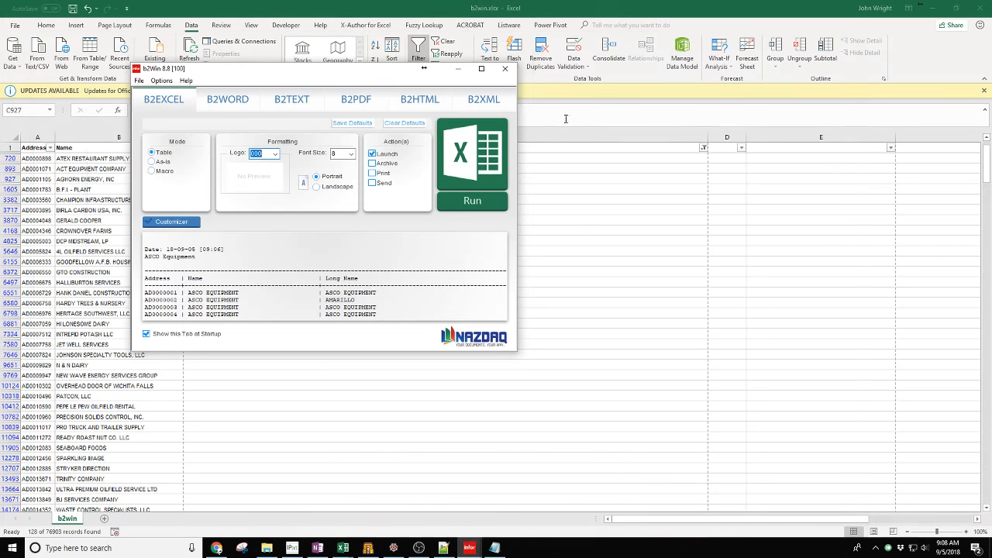
left_click(512, 69)
mouse_move(469, 548)
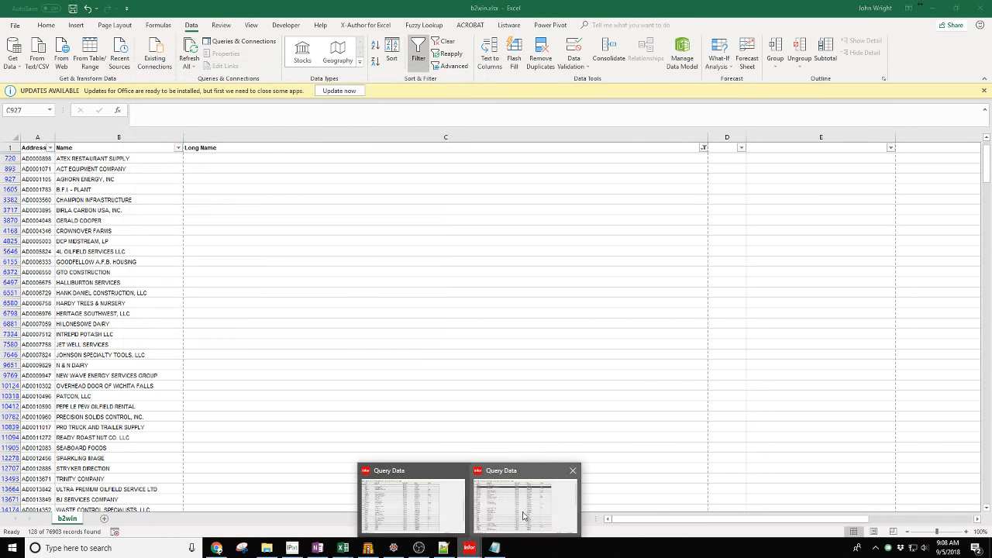
left_click(527, 504)
left_click(340, 116)
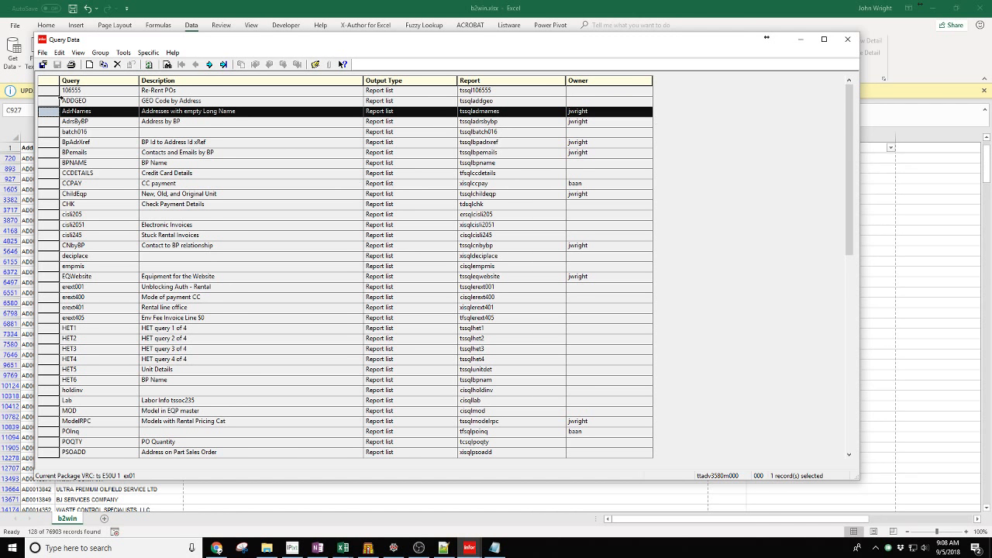
Step: Check the AdrNames query's details and select statement, close them, and open the query with Query By Easy SQL
double_click(48, 112)
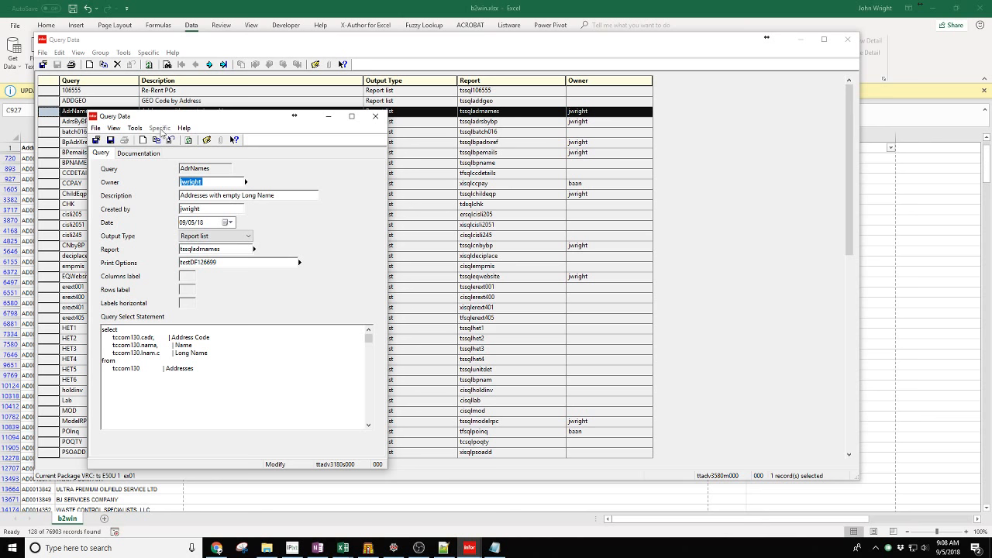
left_click(375, 117)
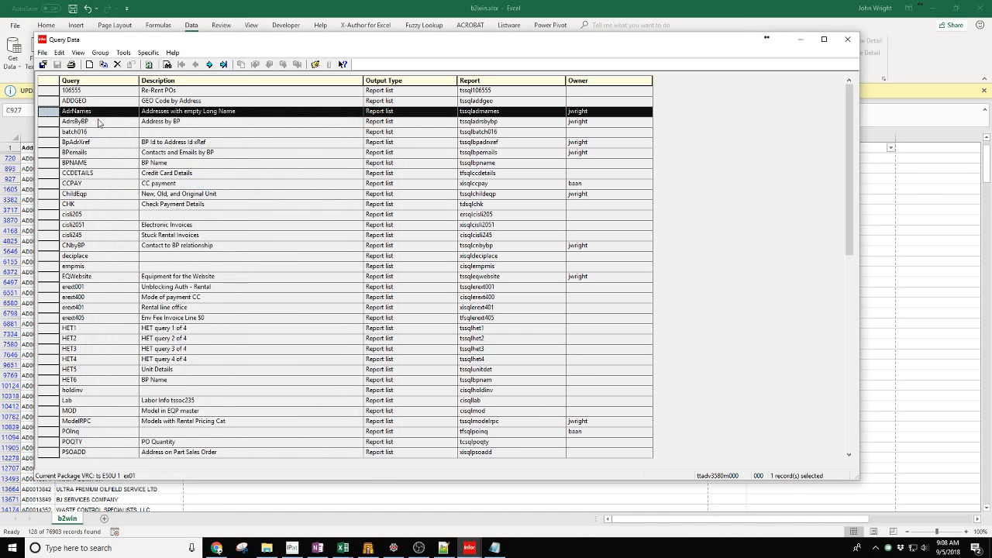
right_click(47, 112)
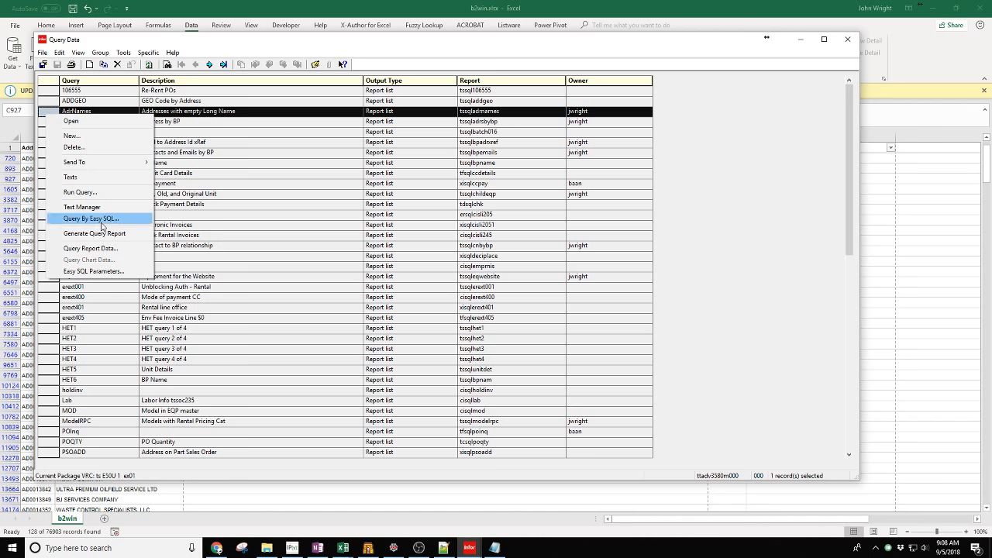
left_click(102, 221)
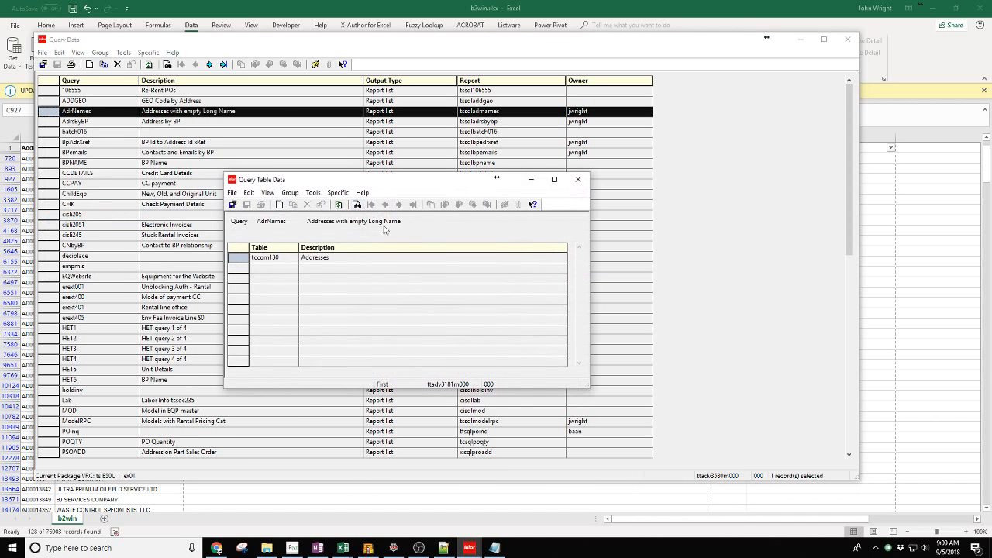
Step: Select table tccom130 in the AdrNames query, look through its related tables, and dismiss the relationships list without adding any
left_click(335, 193)
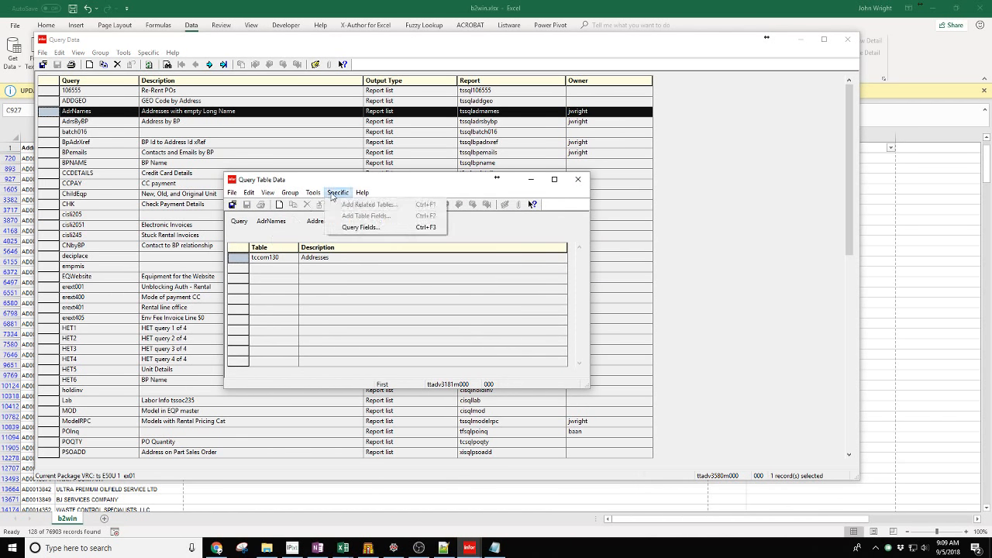
left_click(240, 259)
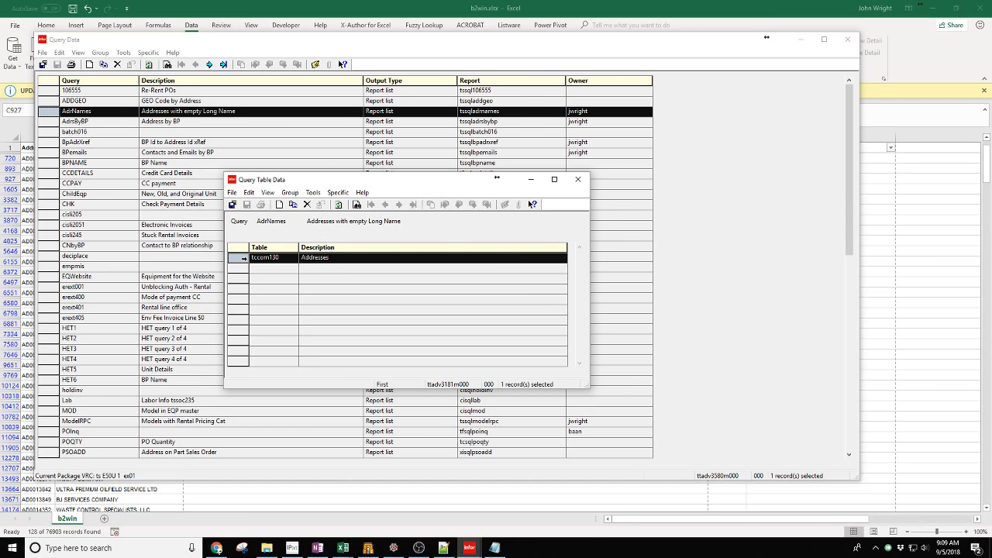
left_click(338, 192)
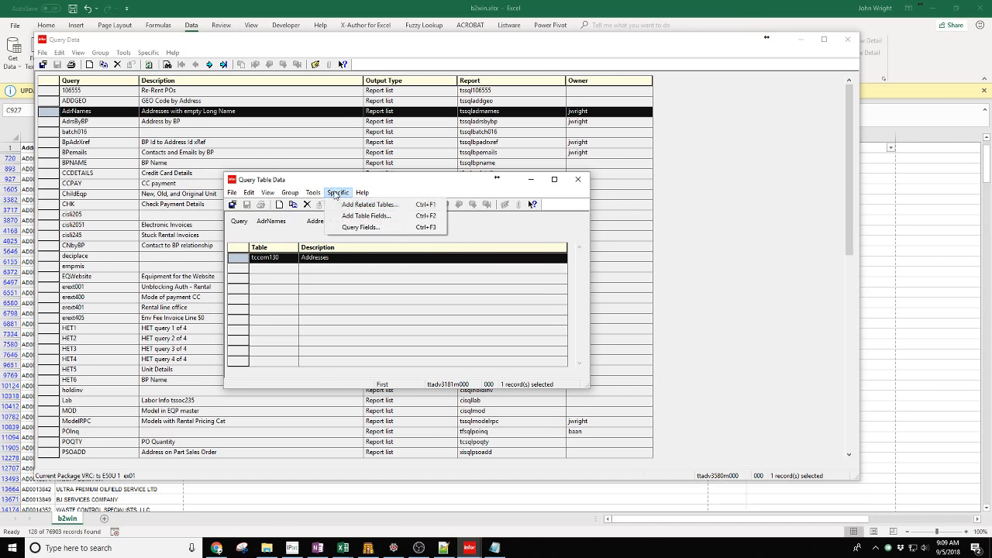
left_click(341, 206)
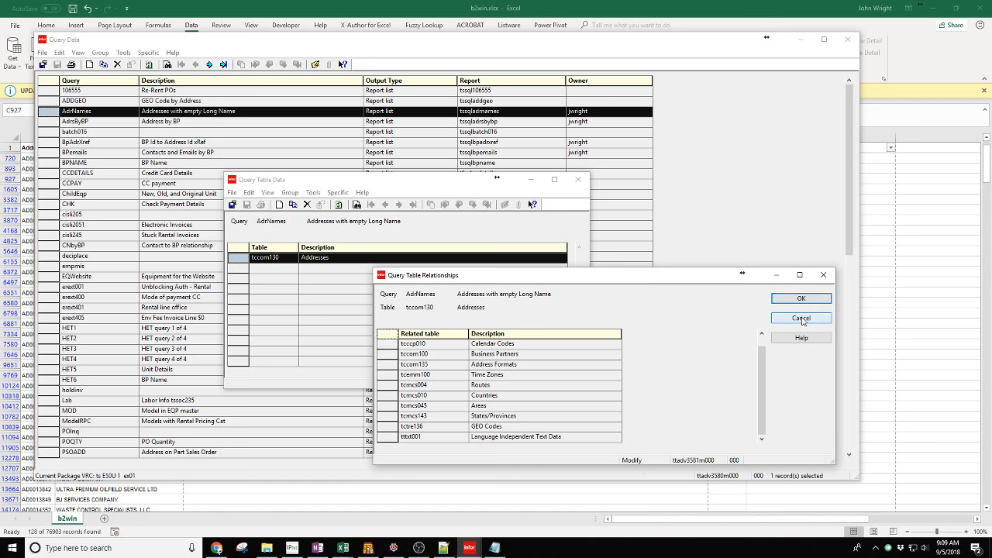
left_click(801, 320)
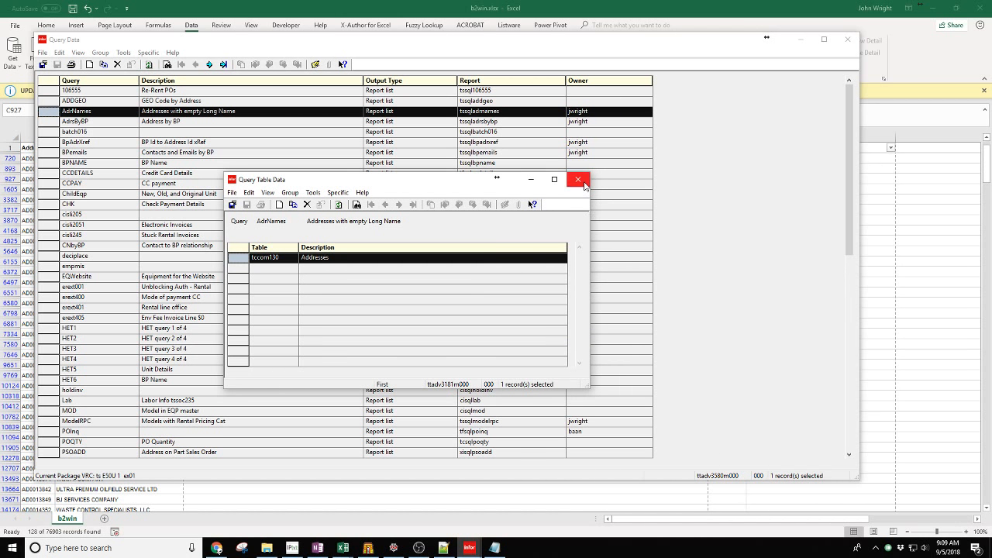
Step: Close the Query Table Data window without saving changes, and close the Query Data window to return to the b2win workbook
left_click(583, 183)
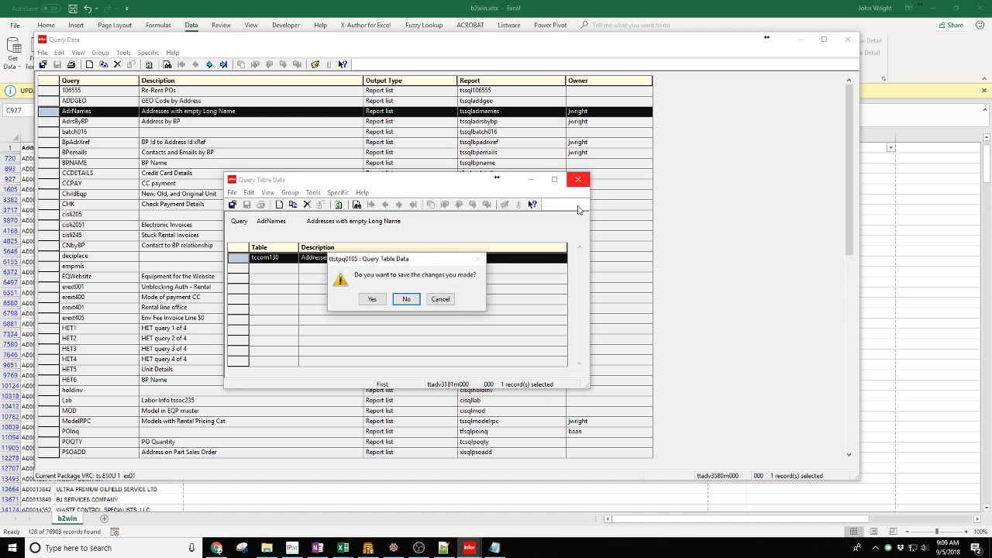
left_click(407, 299)
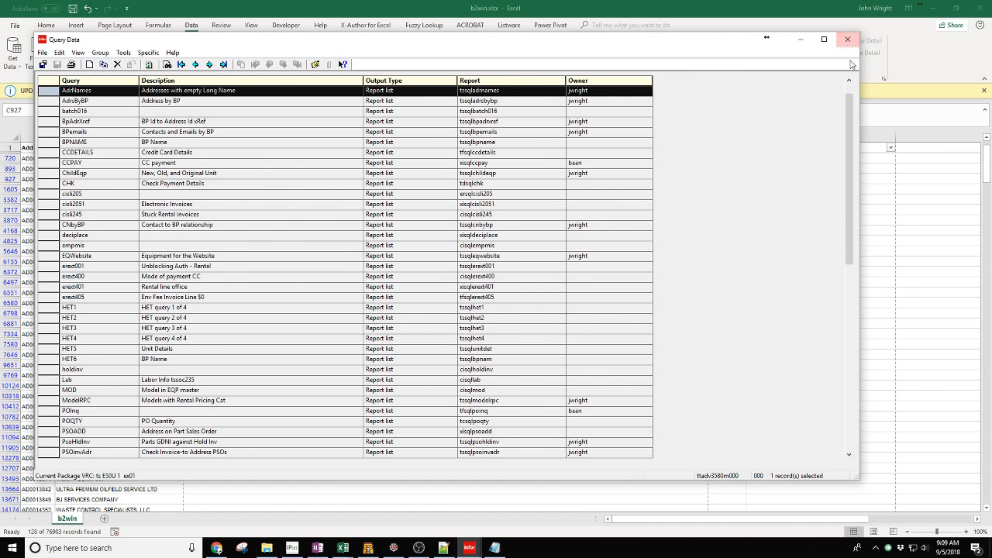
left_click(848, 39)
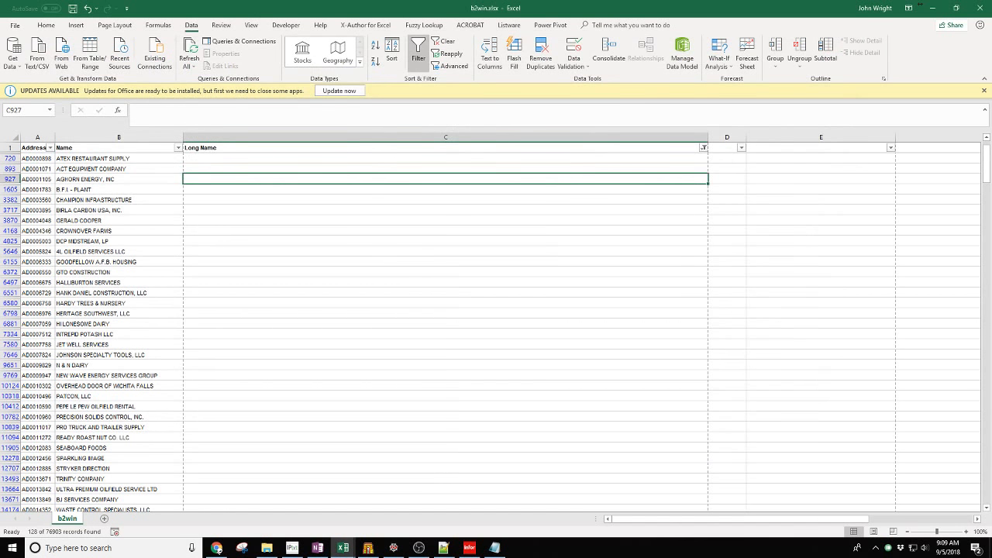